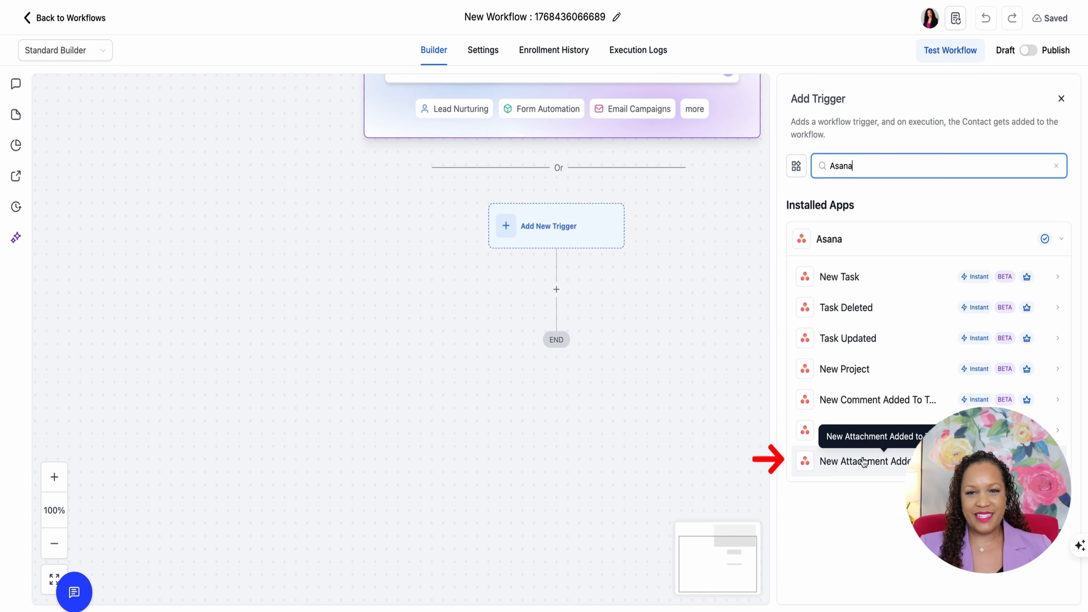
Connect the Asana integration through the New Task trigger, allow Leadconnector access, and leave the trigger unsaved
click(826, 277)
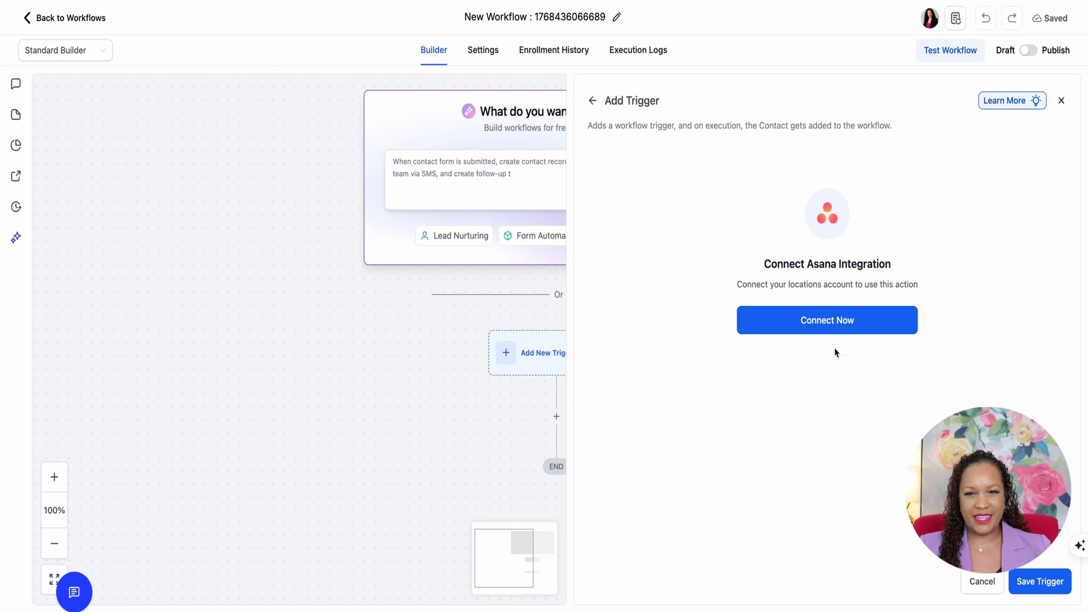
click(836, 325)
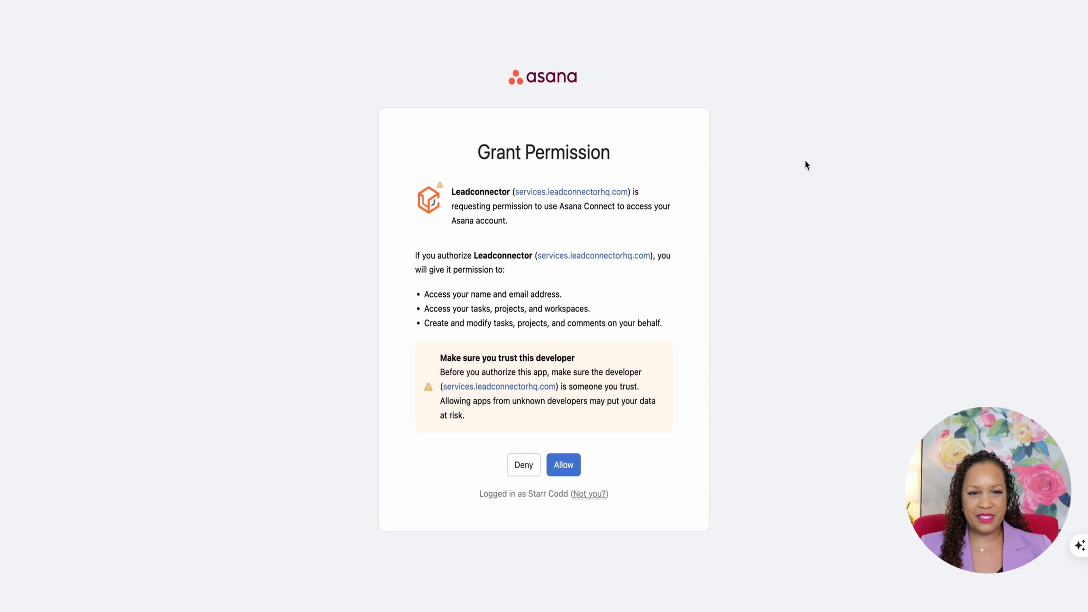
click(564, 465)
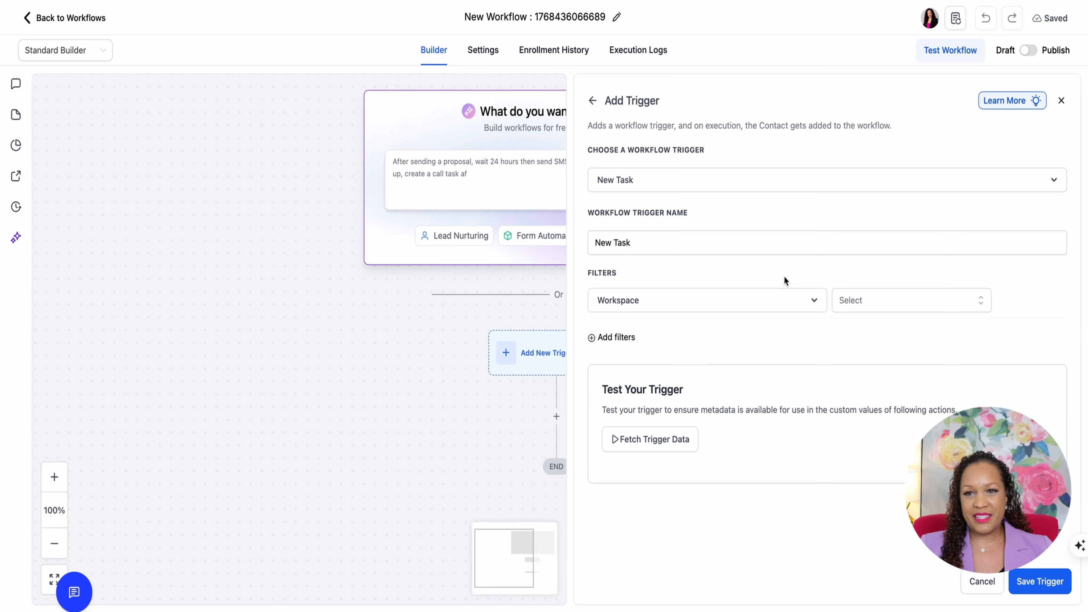
click(595, 101)
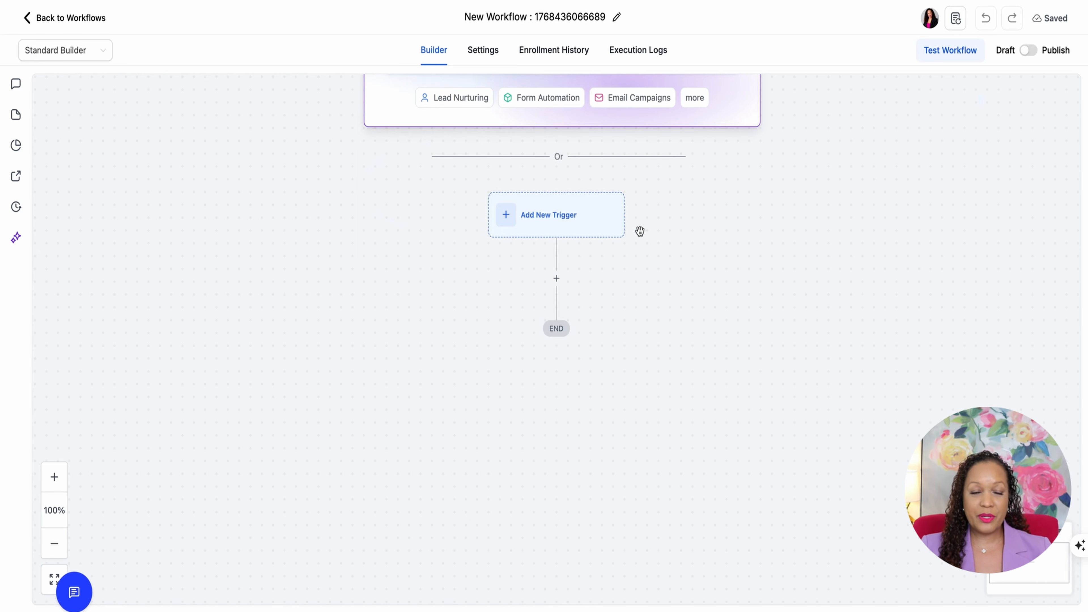
Add a Contact Created trigger to the workflow and save it without filters
click(568, 224)
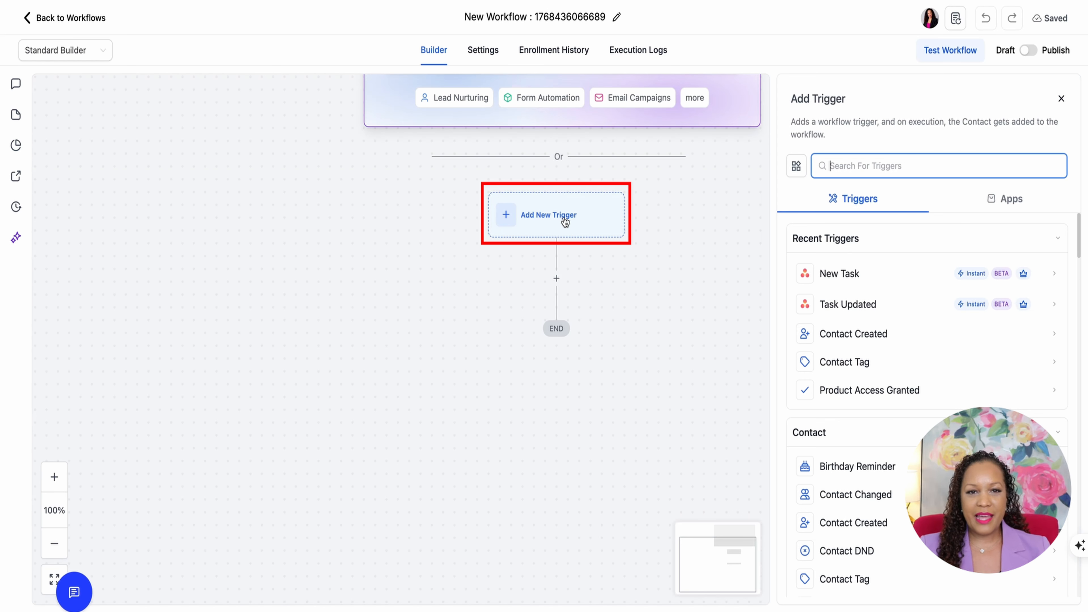
text(Contac)
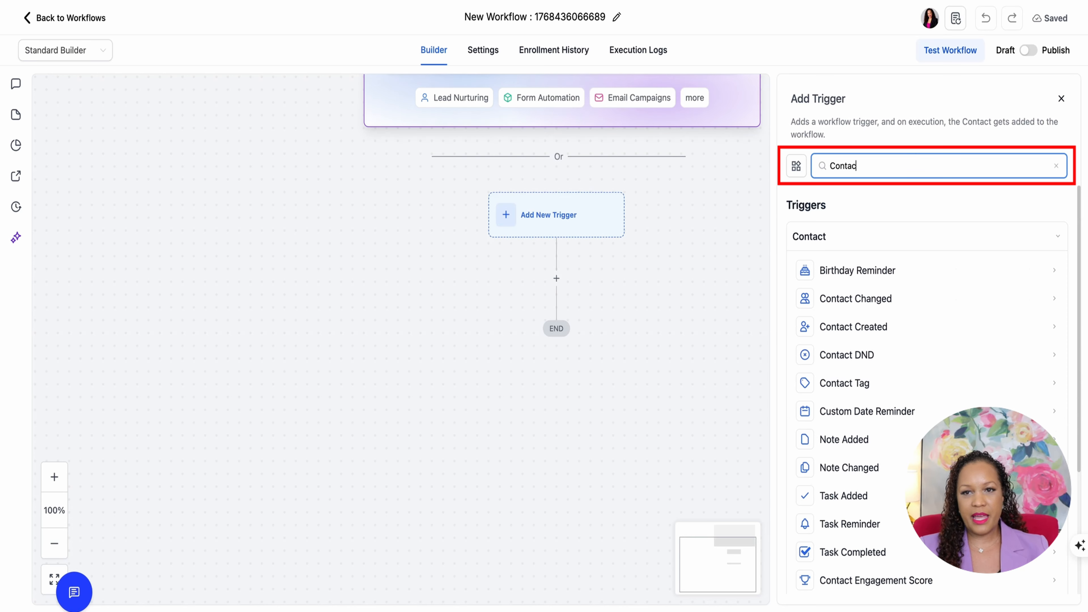
text(t Crea)
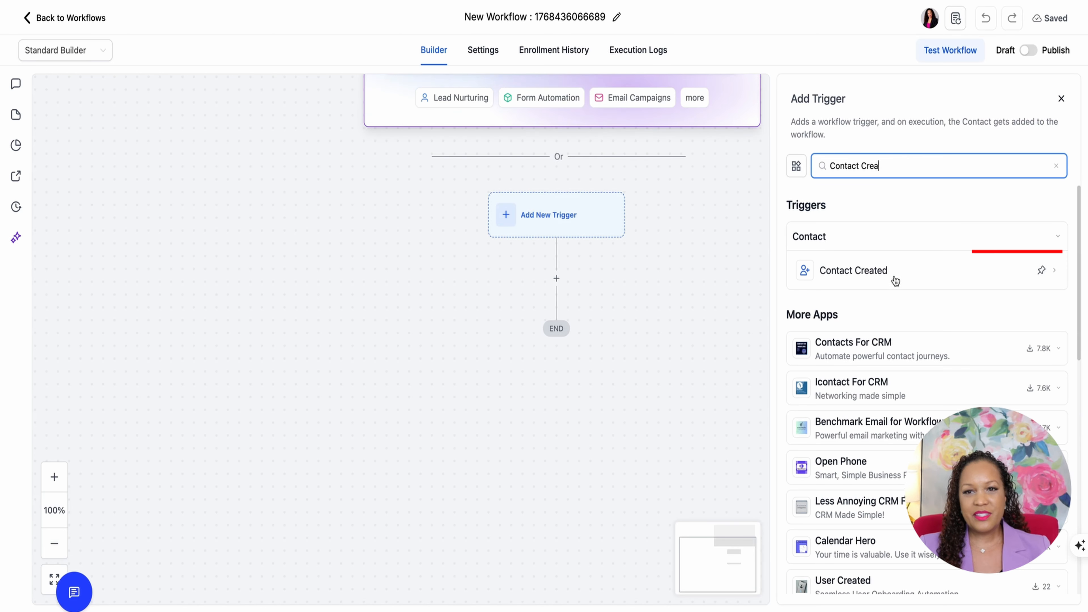
click(885, 274)
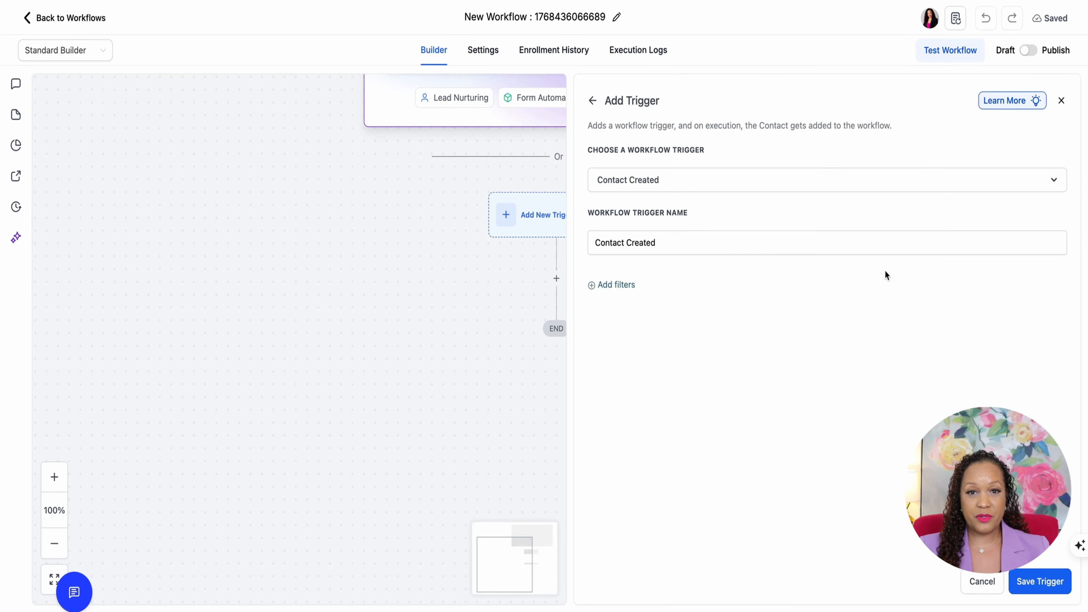
click(1047, 587)
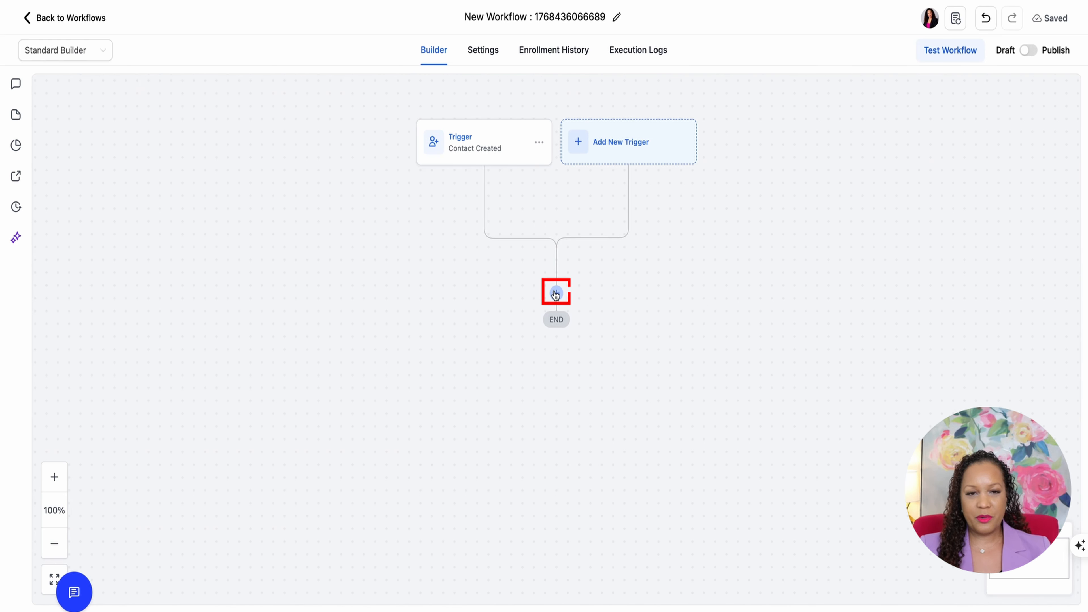
Add Asana's Create Task action below the trigger and name it "Create Task - Contact Created"
click(556, 294)
text(Asana)
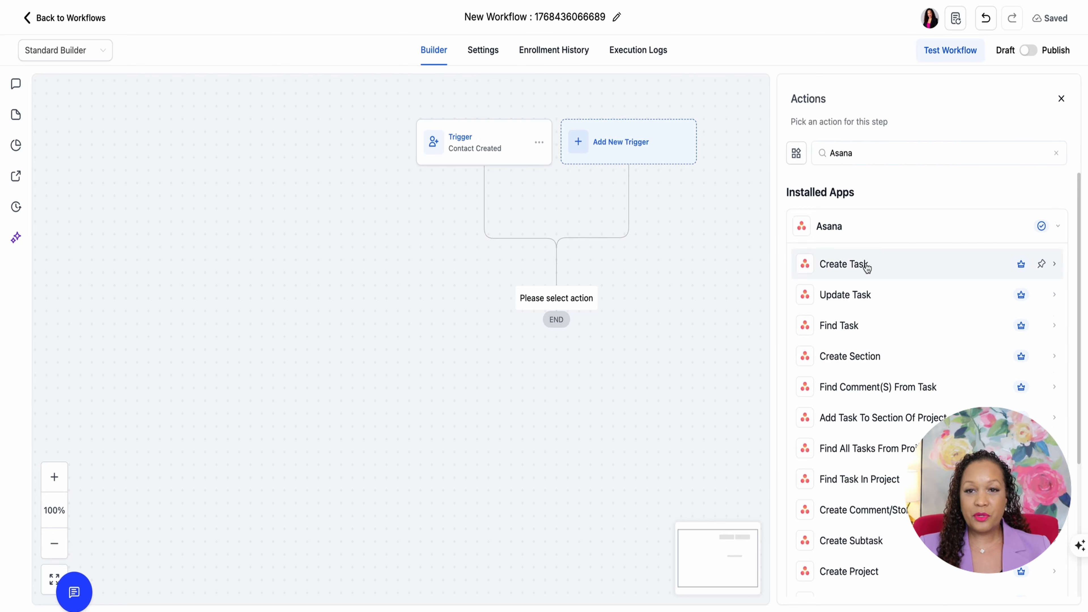
click(866, 265)
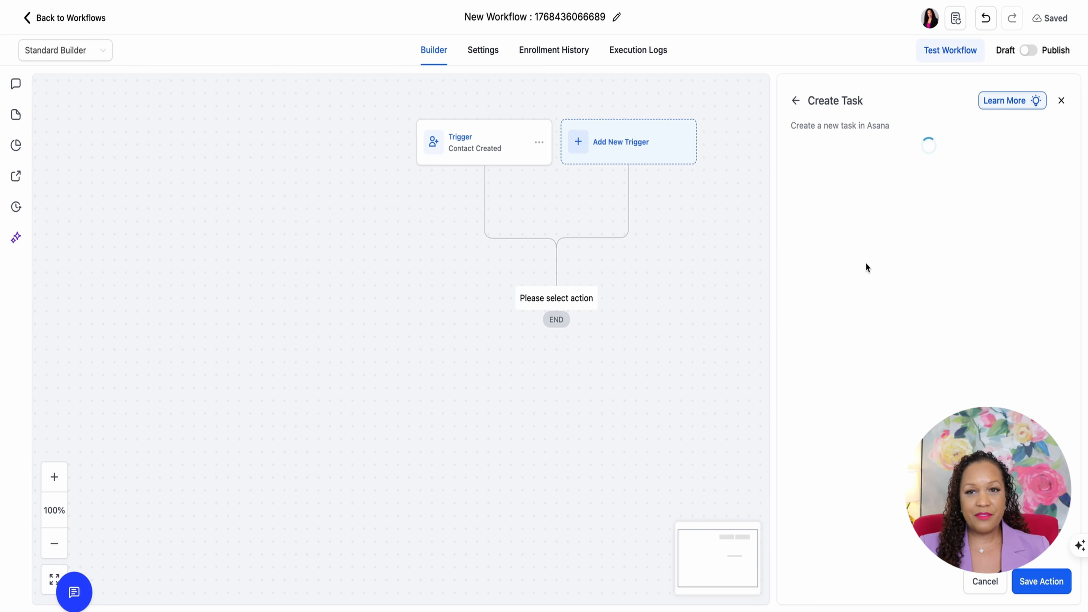
drag(883, 234, 778, 231)
click(857, 224)
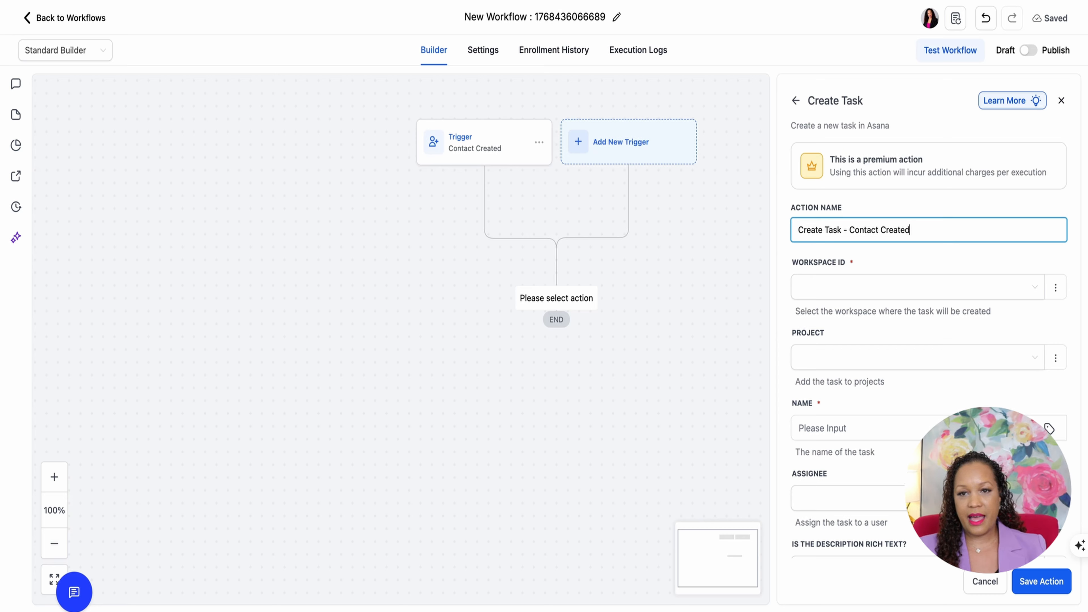
Select the Asana workspace for the task and set its project to Weekly Tasks
click(1024, 293)
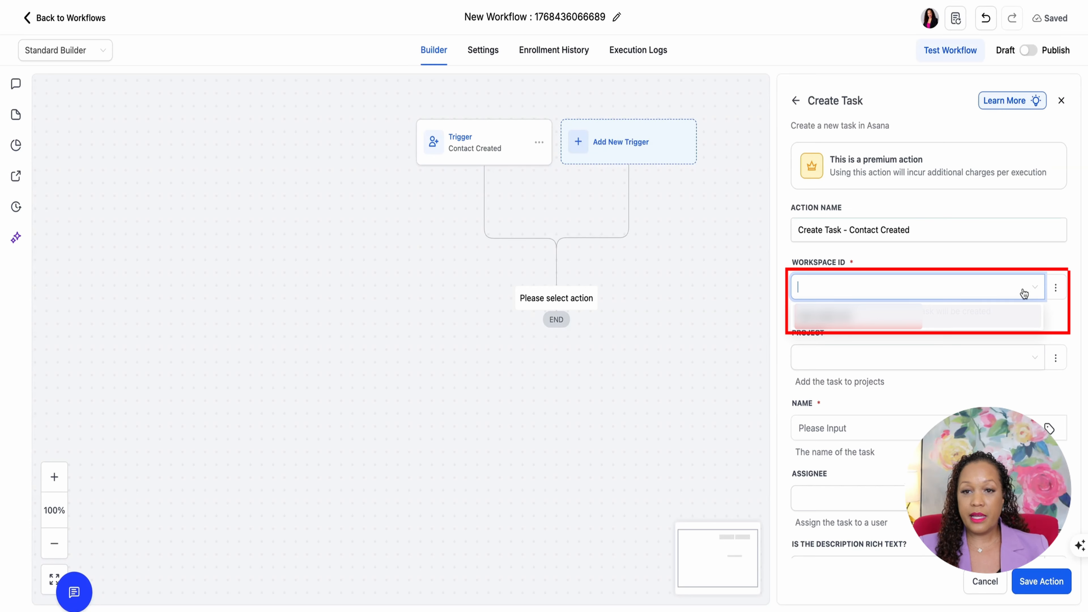
click(898, 321)
click(1027, 360)
click(960, 405)
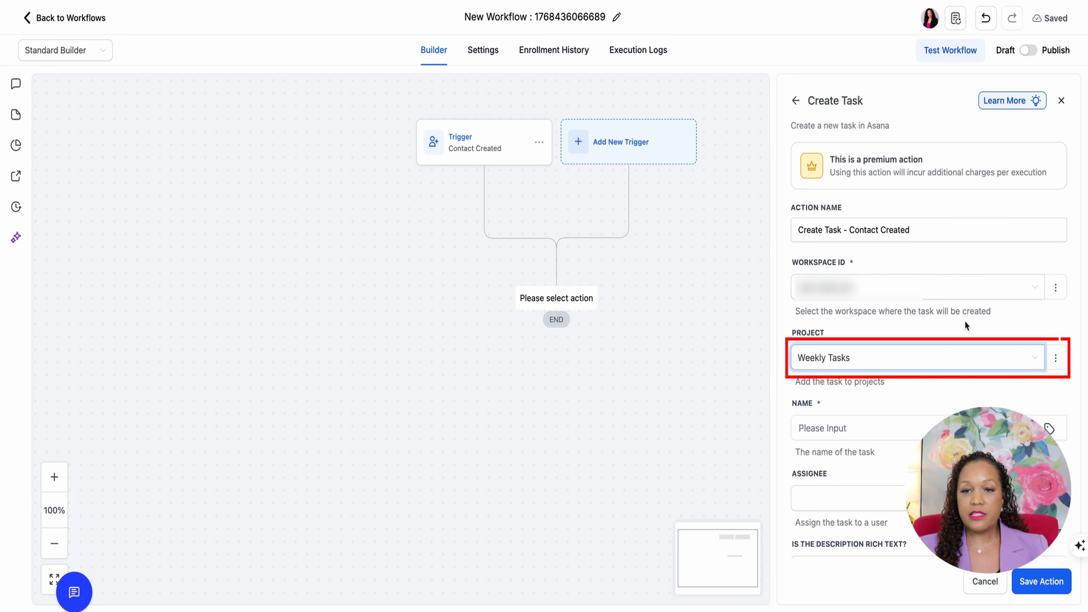
Name the Asana task "Contact Created" and assign it to a user
scroll(956, 316, down, 1)
scroll(956, 317, down, 2)
click(896, 365)
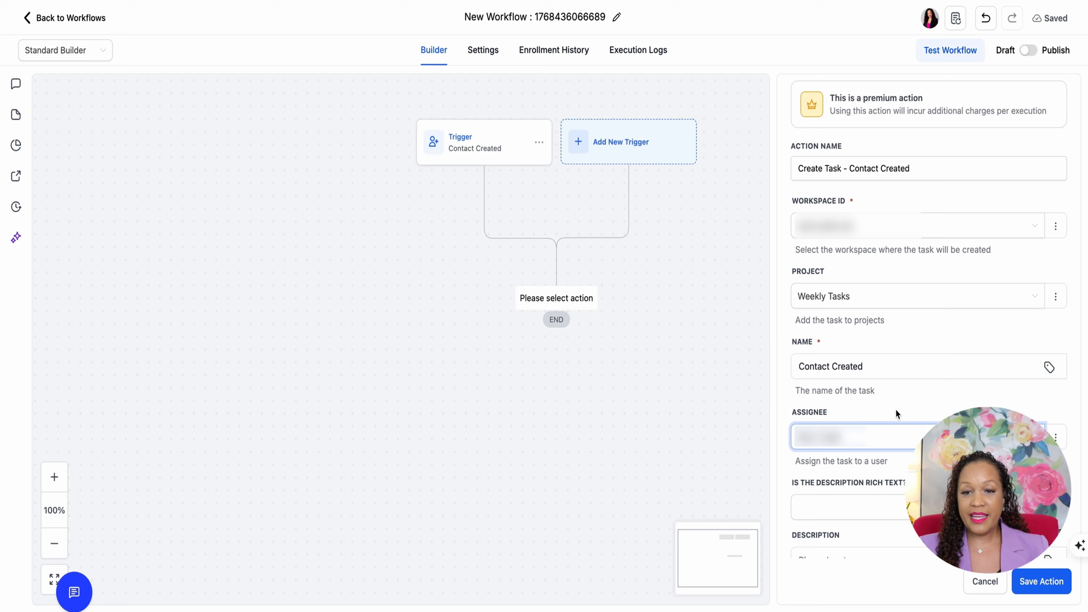
scroll(898, 410, down, 3)
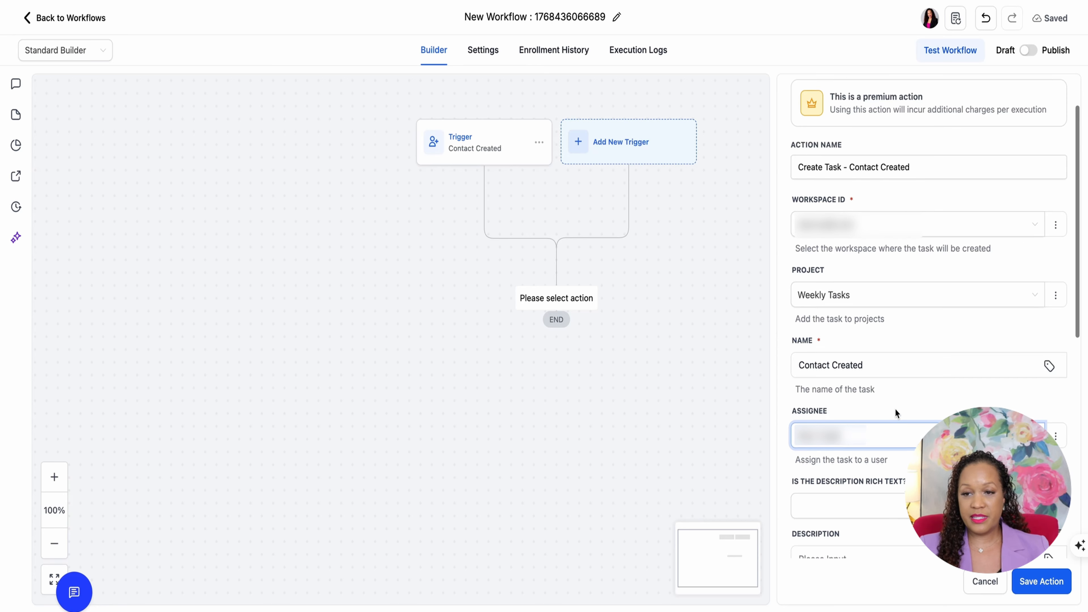
scroll(895, 405, down, 2)
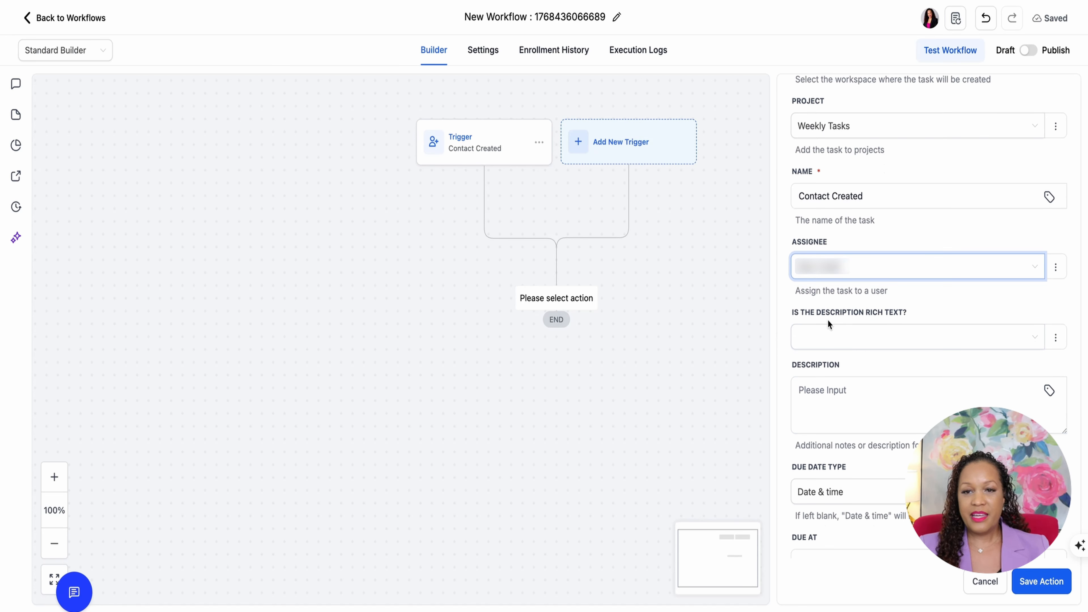
Set the rich text description option to True and enter "Contact Created" as the task description
click(1032, 339)
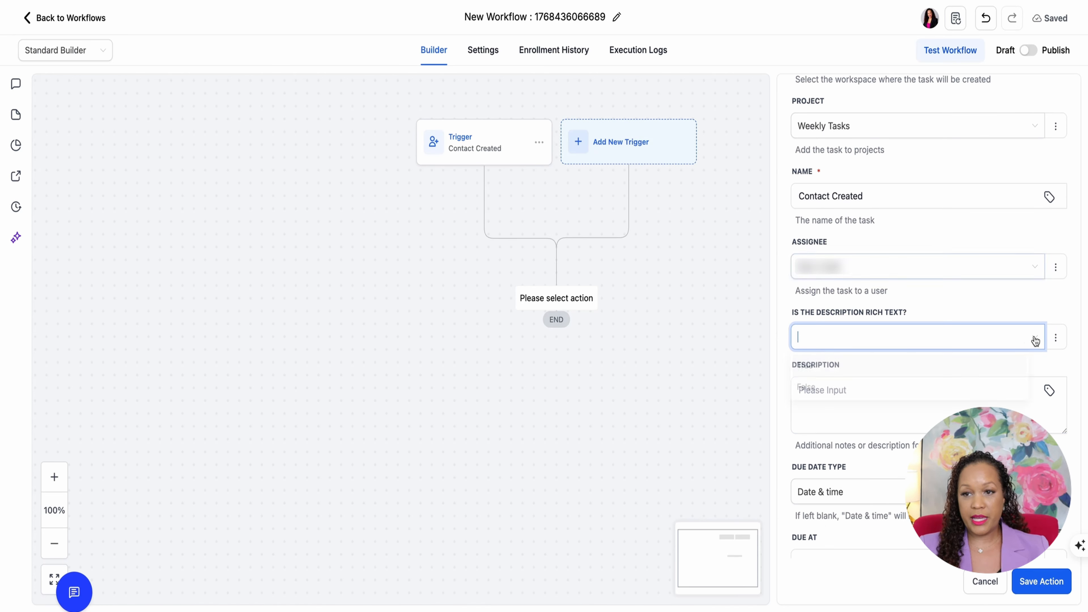
click(838, 375)
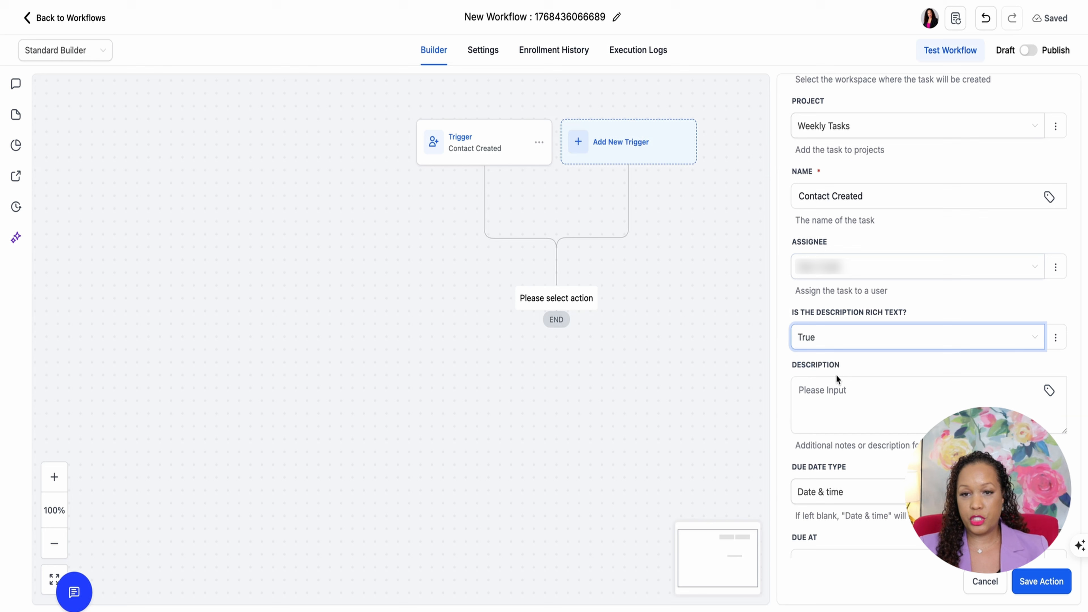
click(849, 398)
text(C)
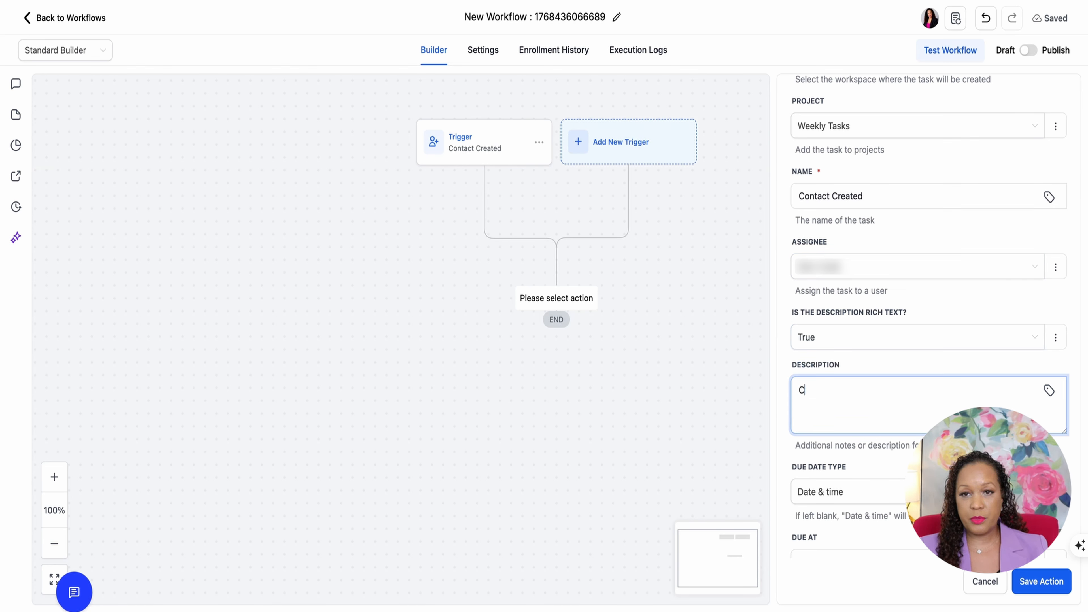
text(ontact Dreated)
Set the task's due date type to Date only and its due date to 2026-01-15
scroll(878, 351, down, 3)
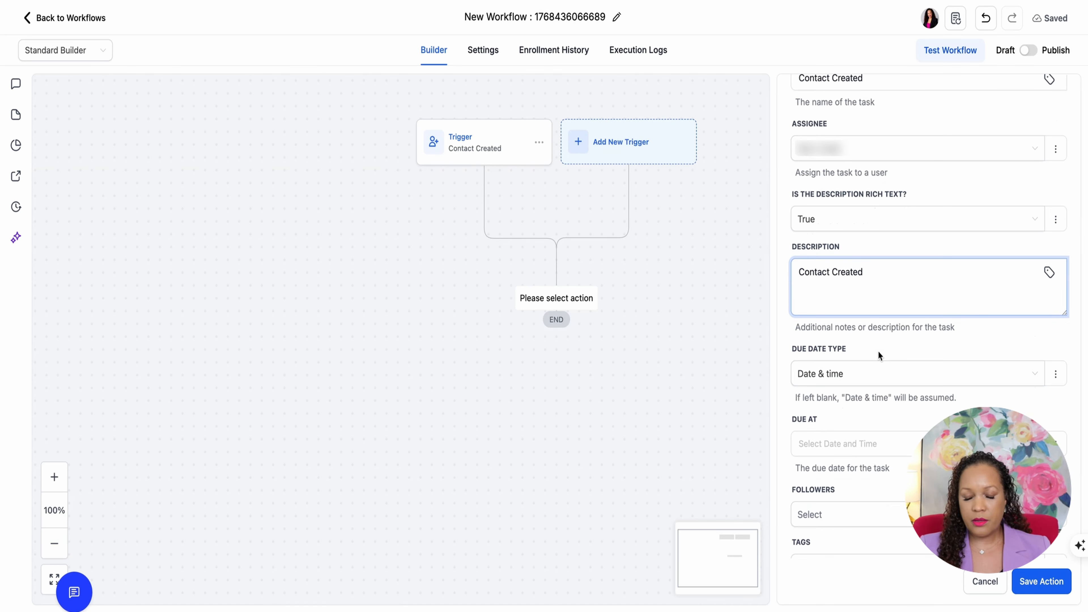
scroll(892, 345, down, 1)
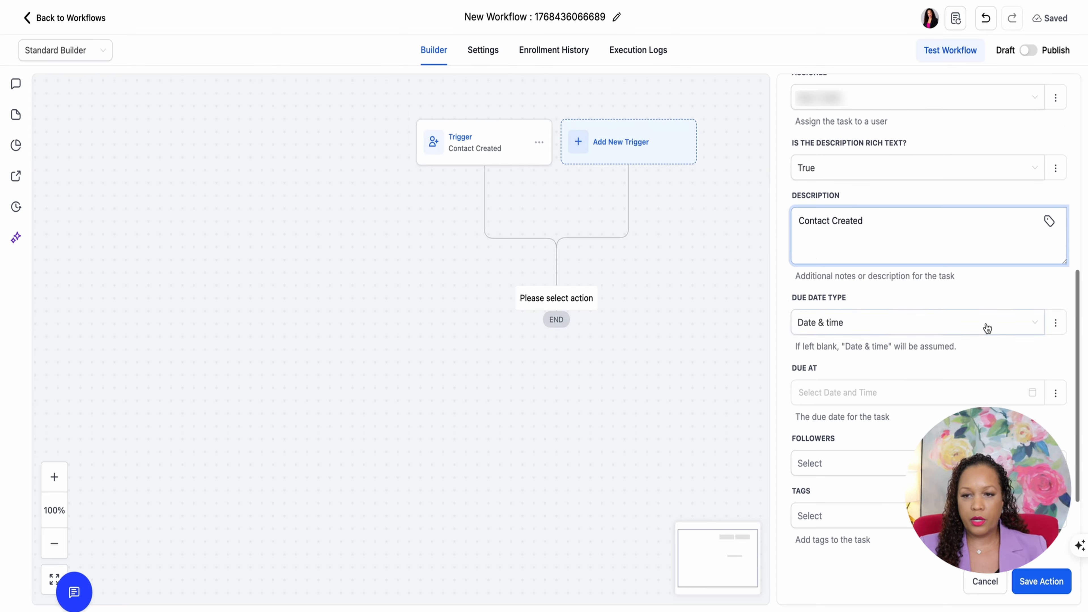
click(1036, 326)
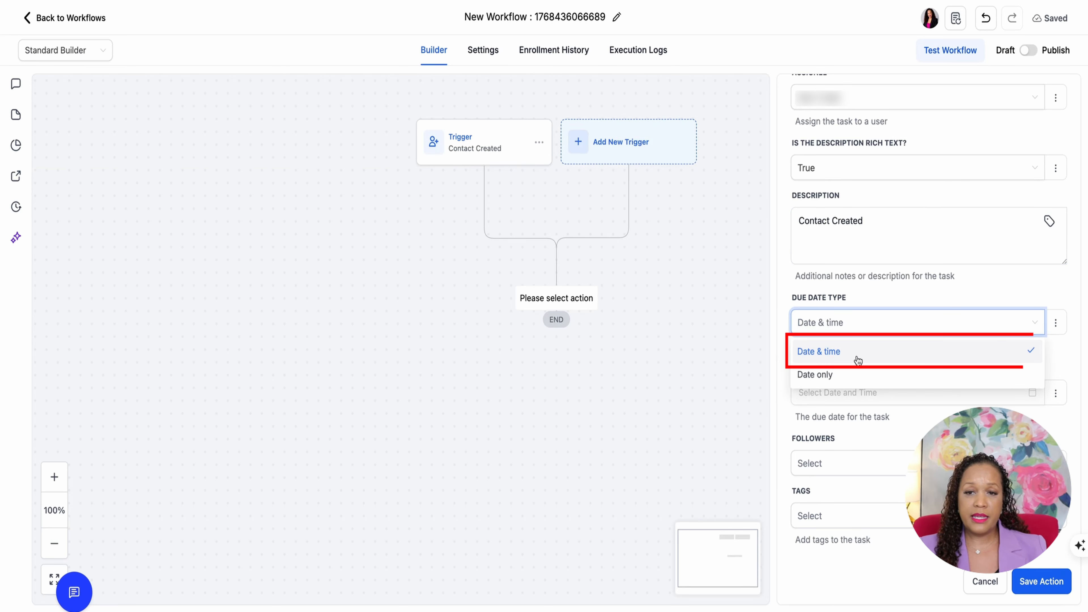
click(847, 373)
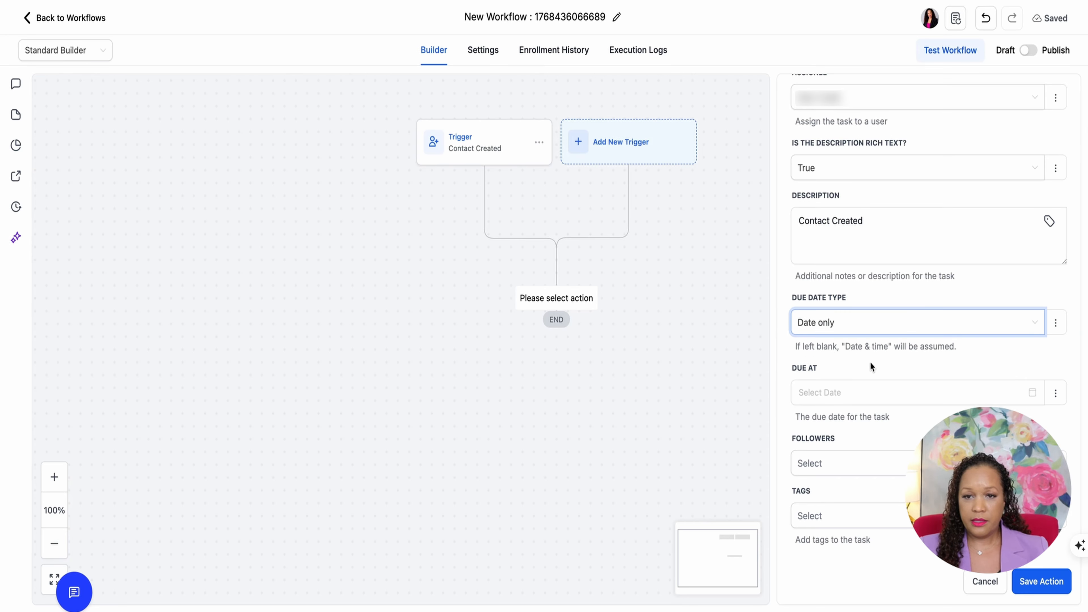
scroll(872, 358, down, 2)
click(914, 300)
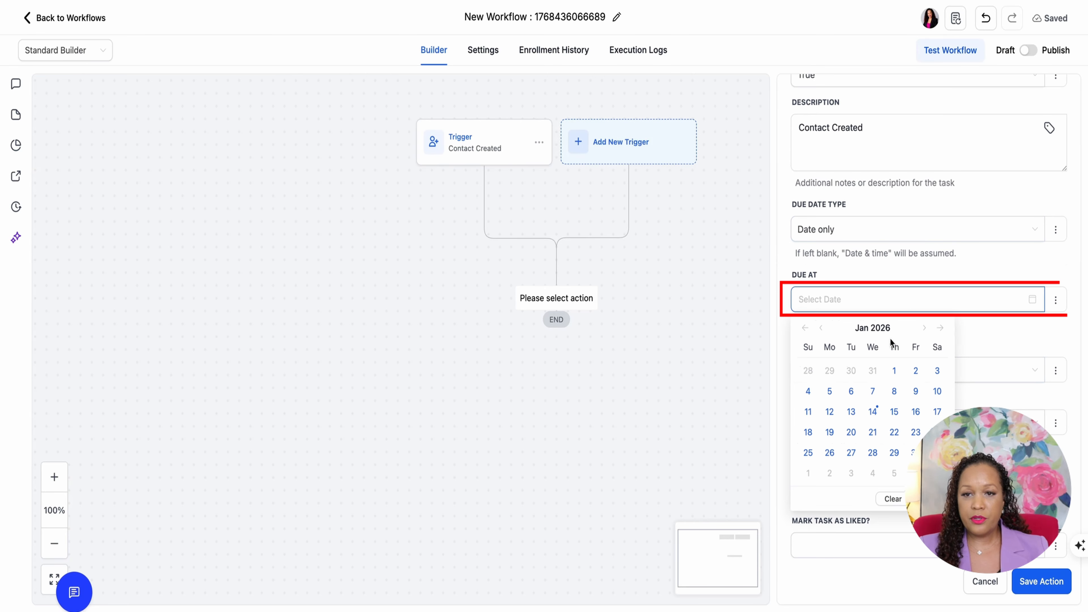
click(894, 412)
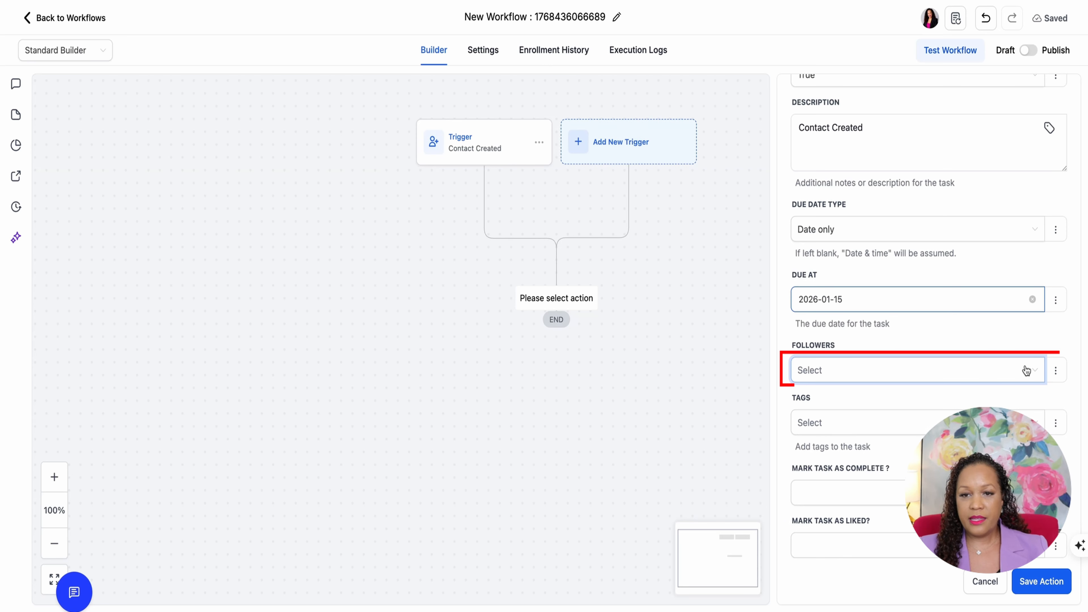
Add two followers and a tag to the Asana task
click(1032, 368)
click(914, 419)
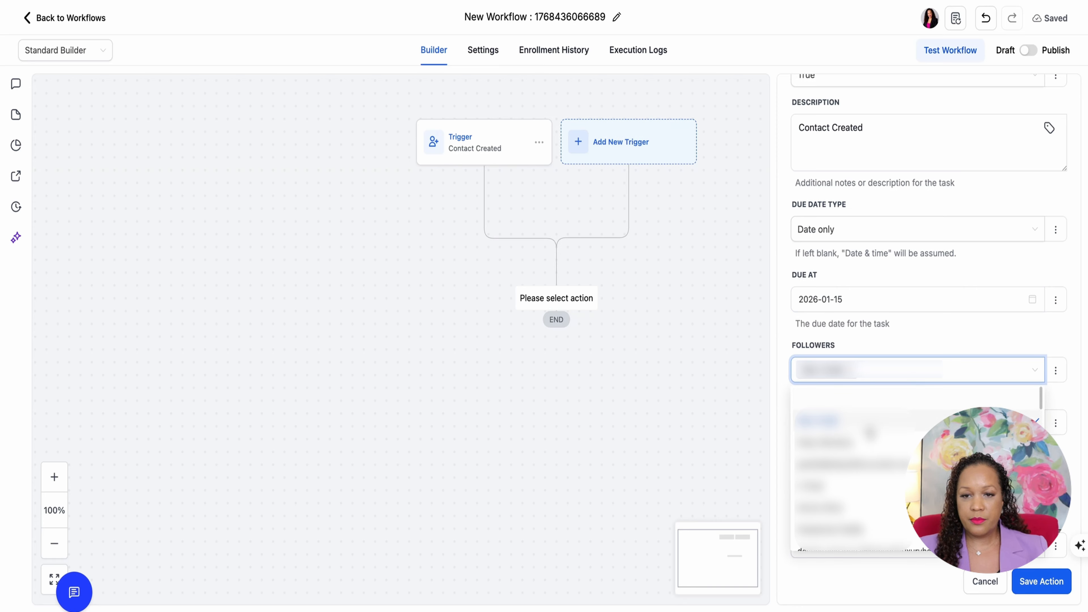
click(869, 442)
click(941, 334)
scroll(905, 375, down, 1)
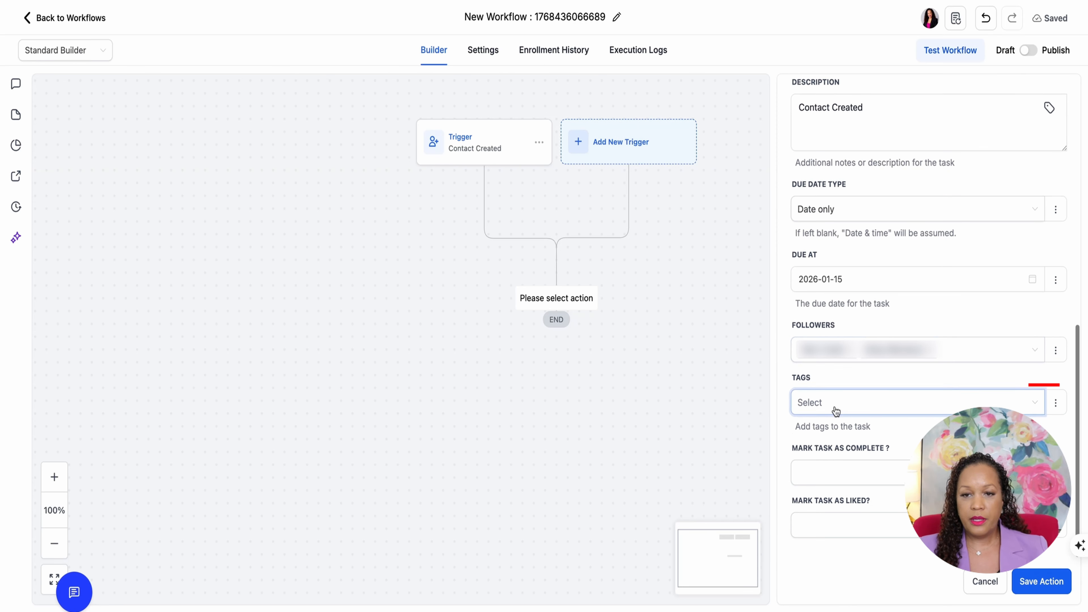
click(833, 408)
Set the options for marking the task as complete and as liked to True, and save the action
click(876, 478)
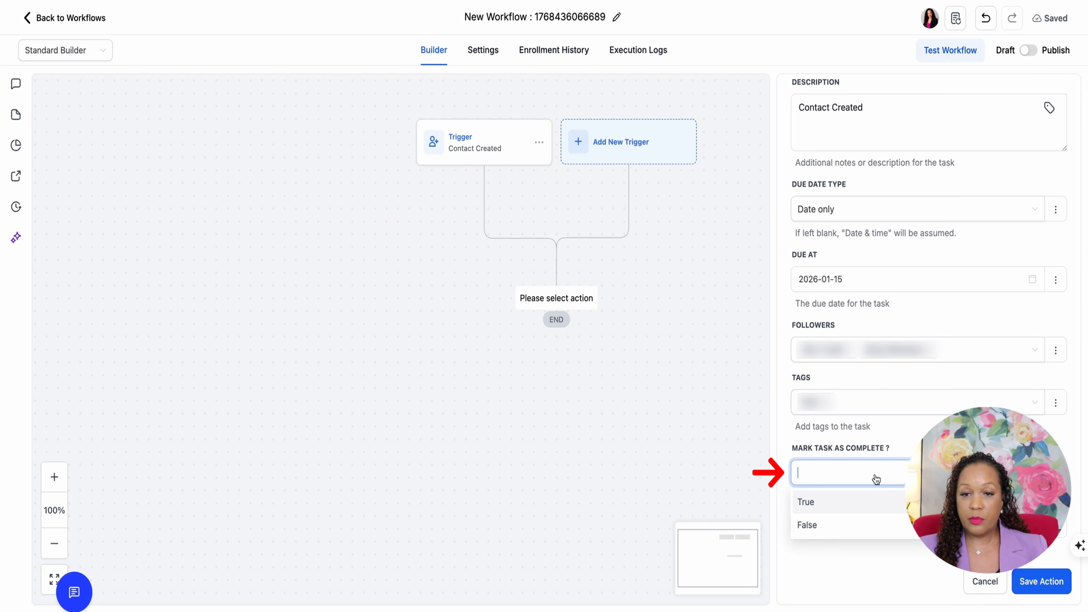
click(835, 500)
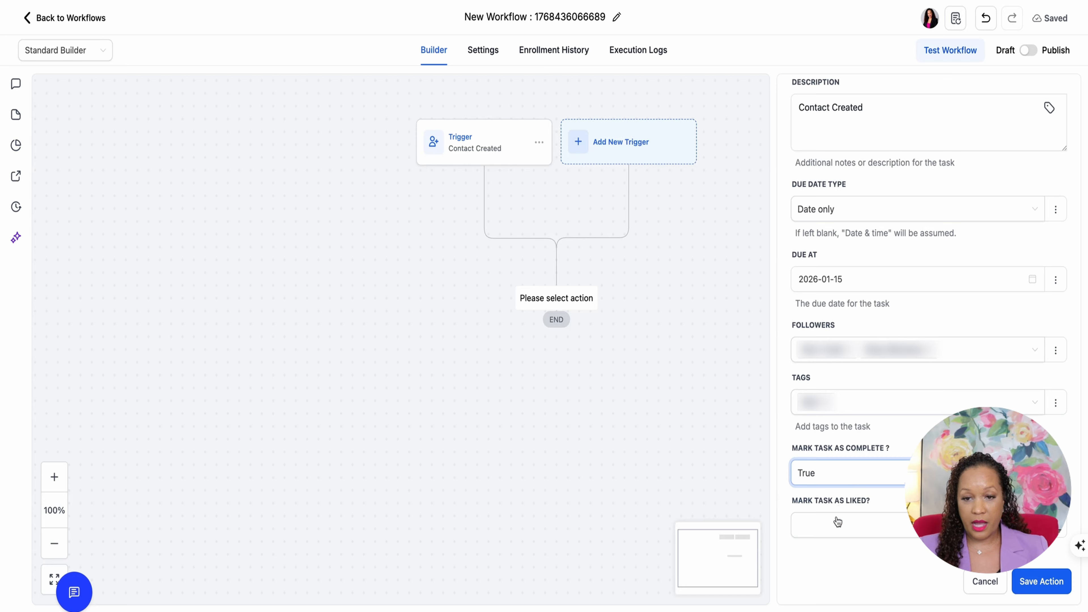
click(883, 477)
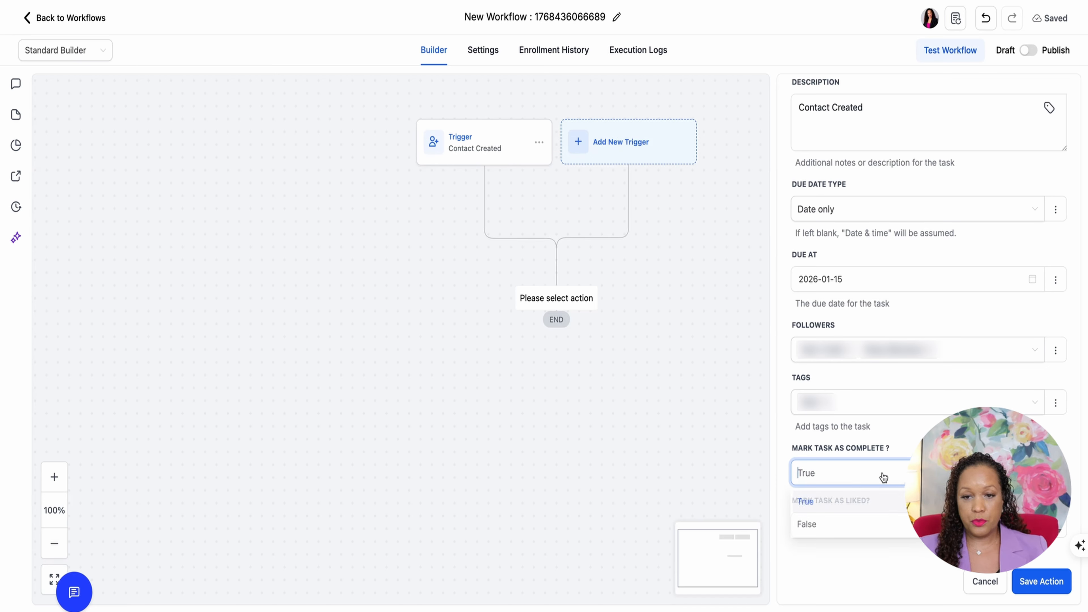
click(878, 498)
click(866, 533)
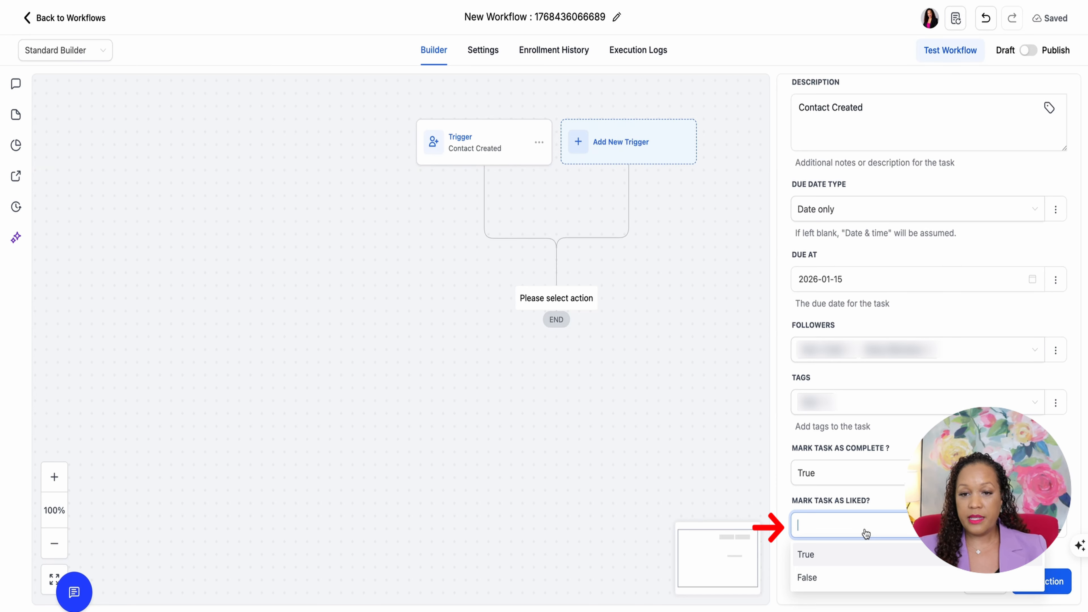
click(857, 551)
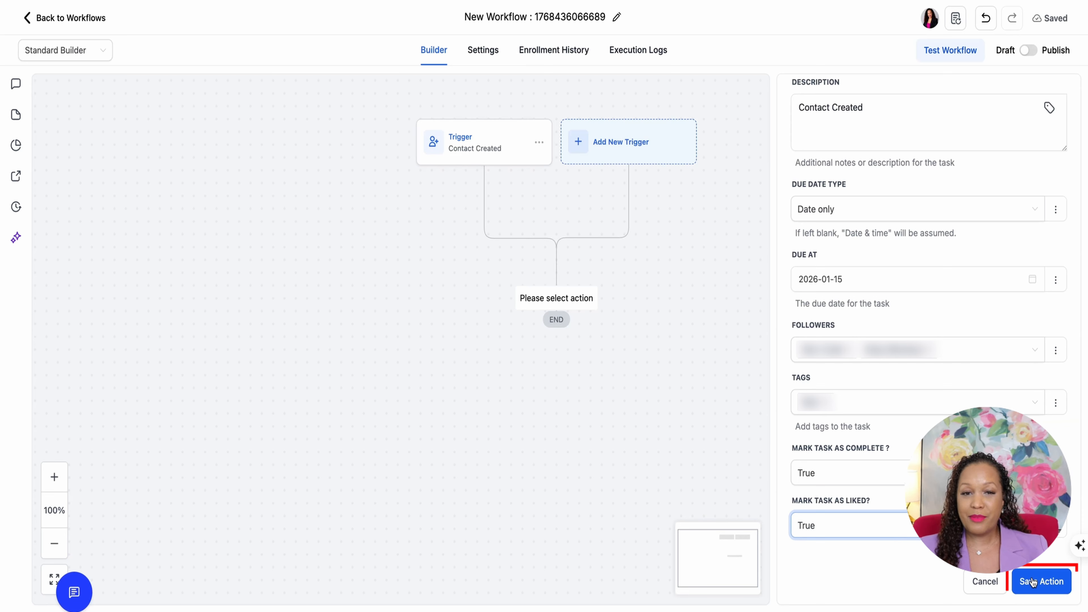
click(1042, 581)
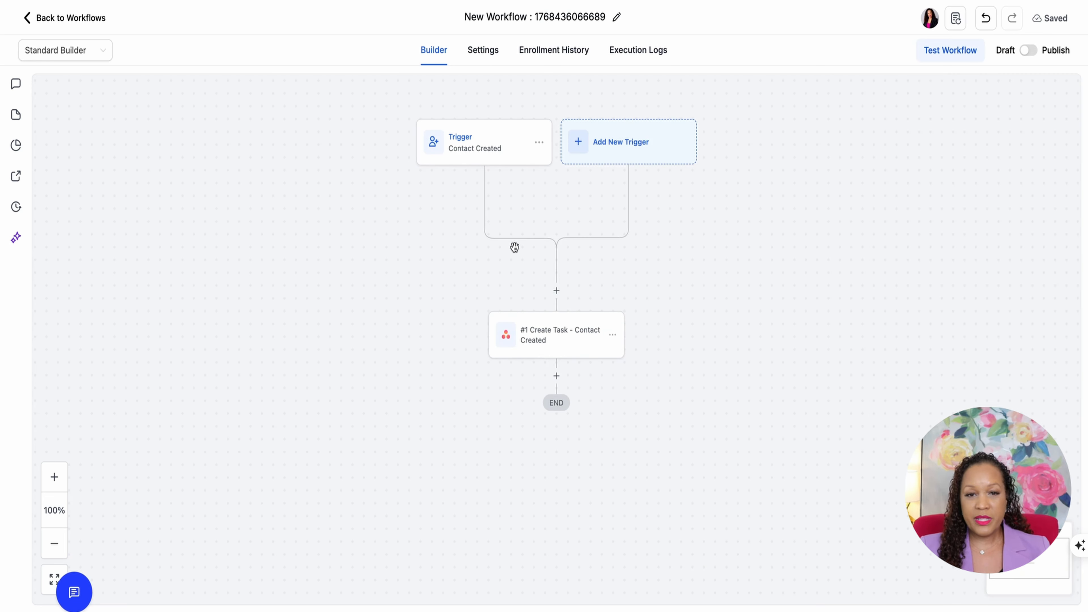
Add an Asana Create Comment/Story action after the Create Task action
click(557, 376)
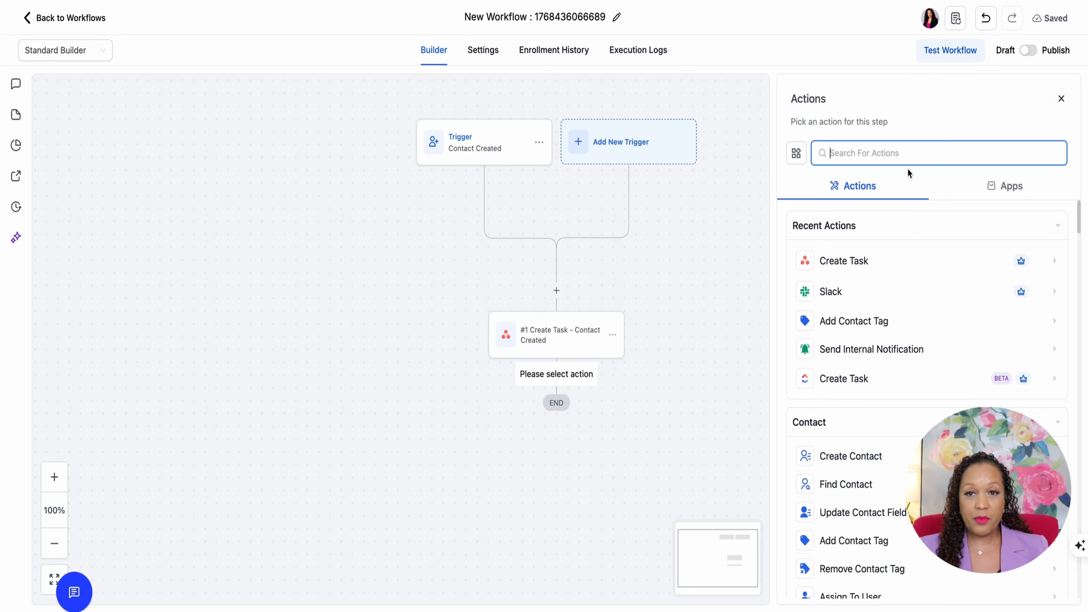
text(Asana)
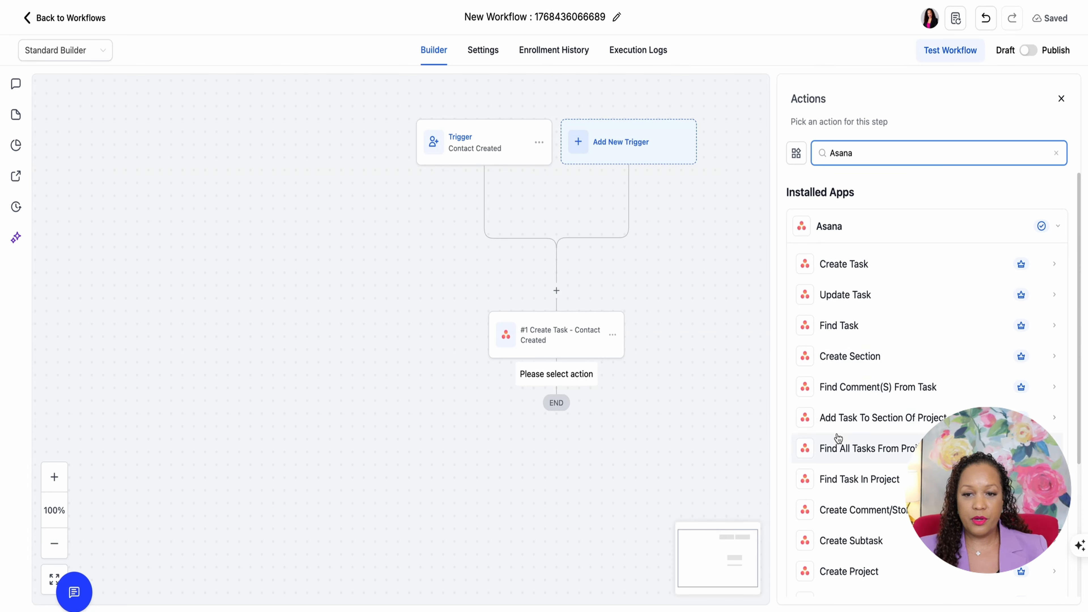
scroll(840, 441, down, 1)
click(858, 498)
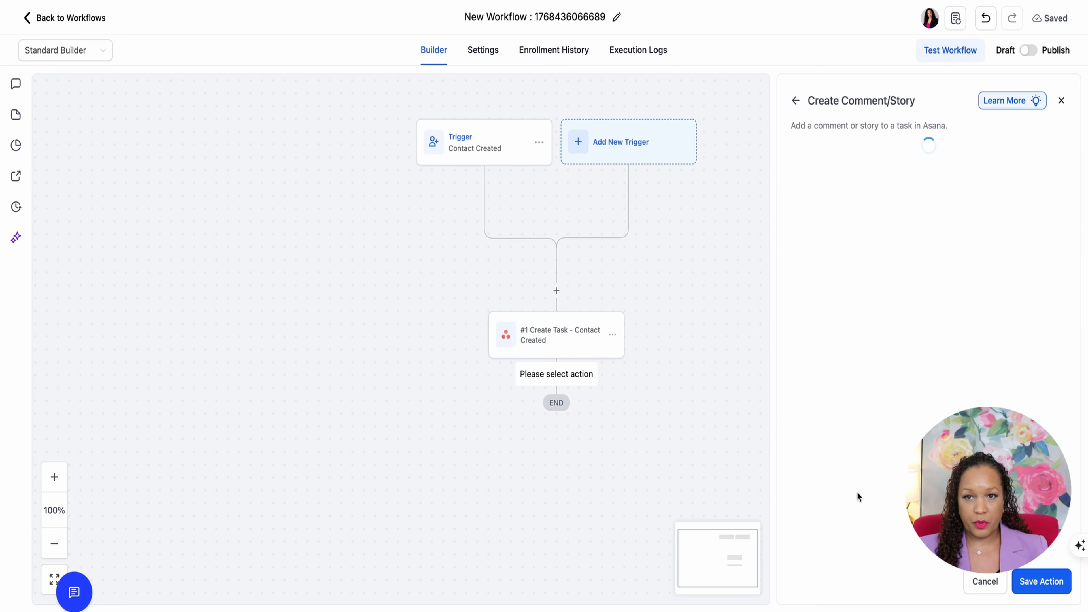
Select the workspace and project for the comment, and choose Order Inventory as its task
click(1028, 287)
click(891, 317)
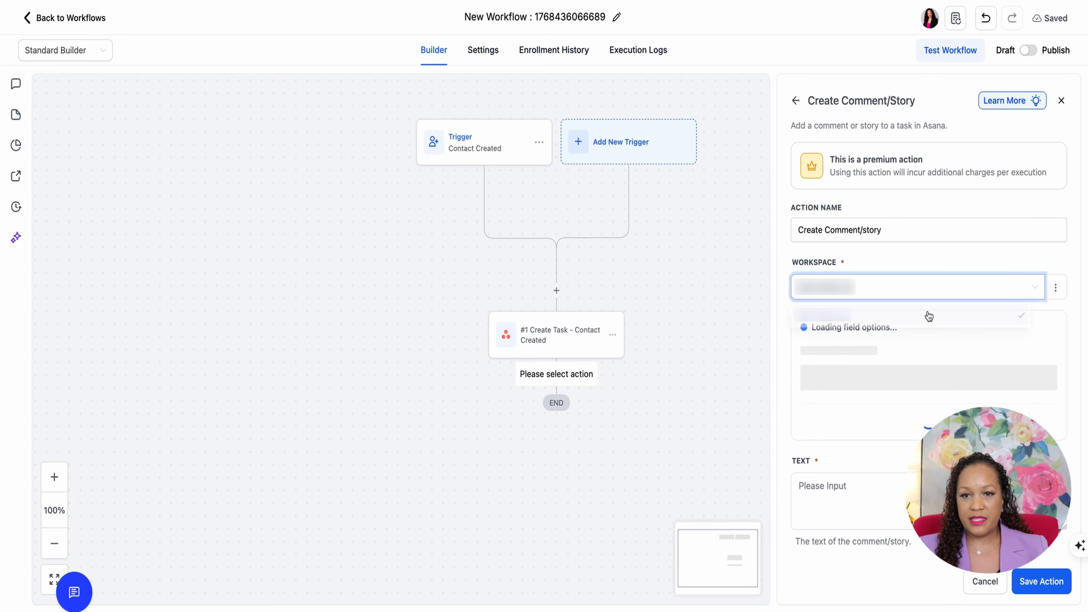
click(964, 339)
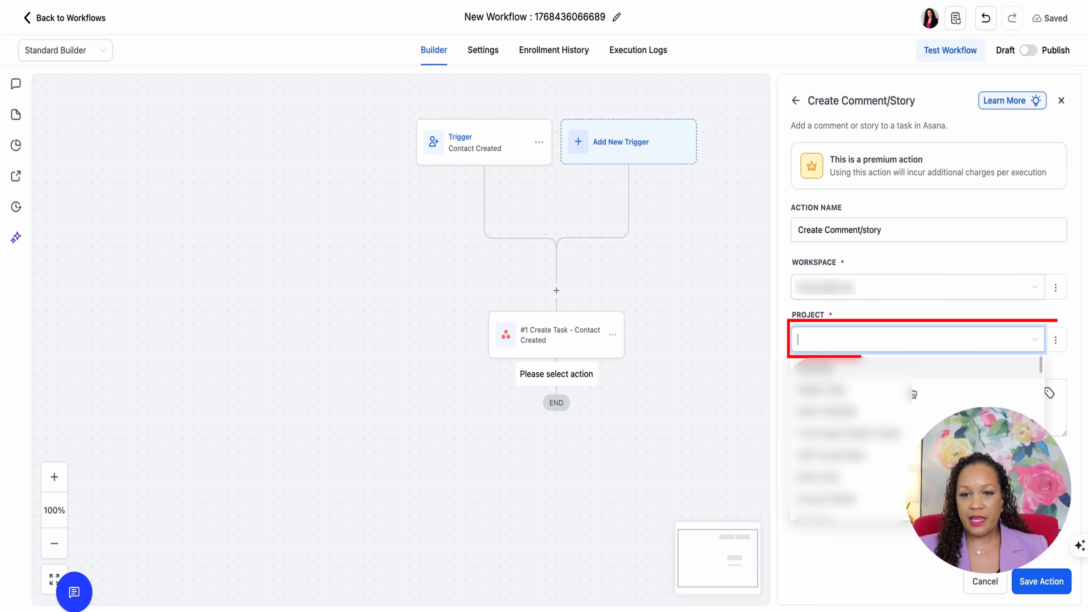
click(891, 384)
click(993, 391)
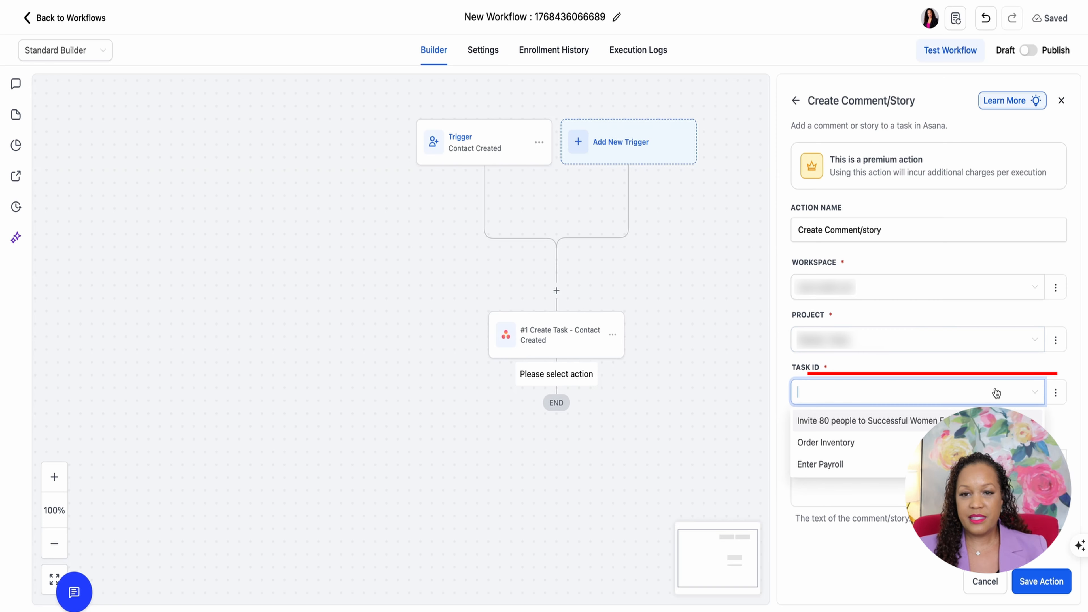
click(866, 445)
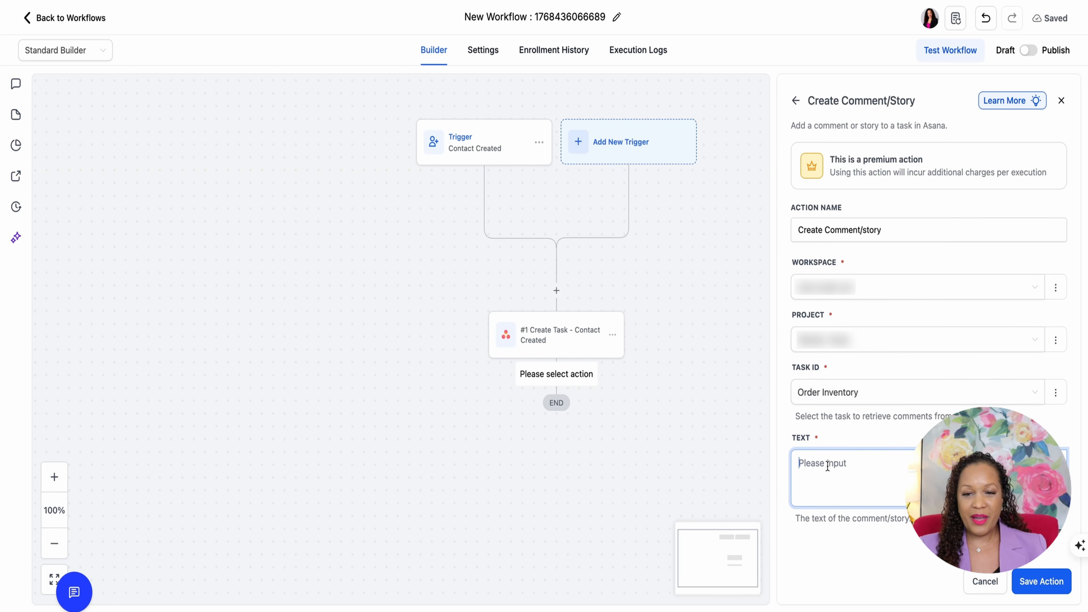
Enter "Contact Created" as the comment text and save the action
click(827, 466)
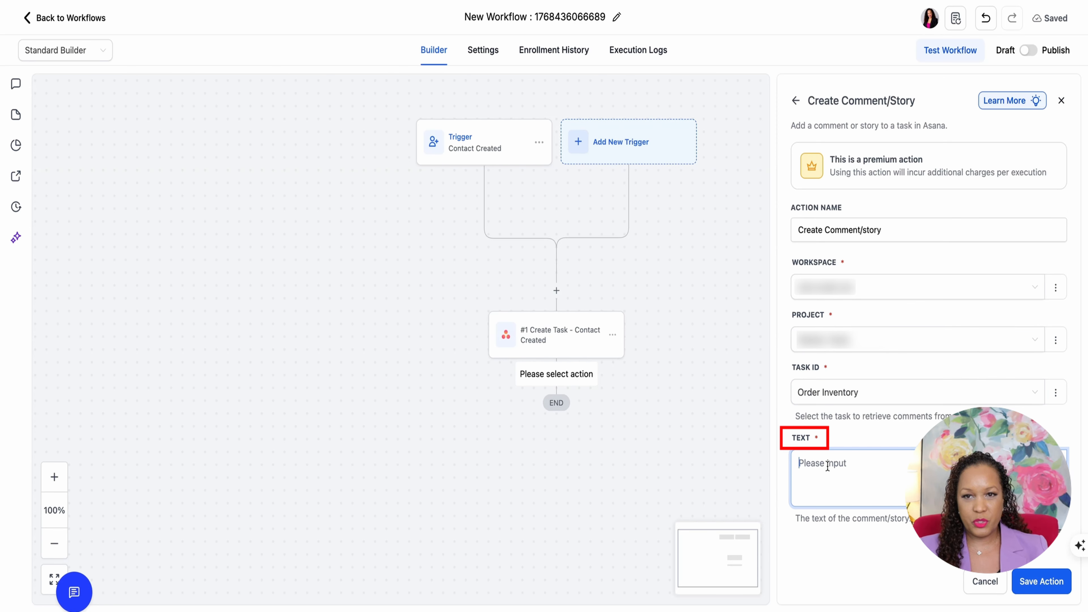
text(Contact Created)
click(1041, 581)
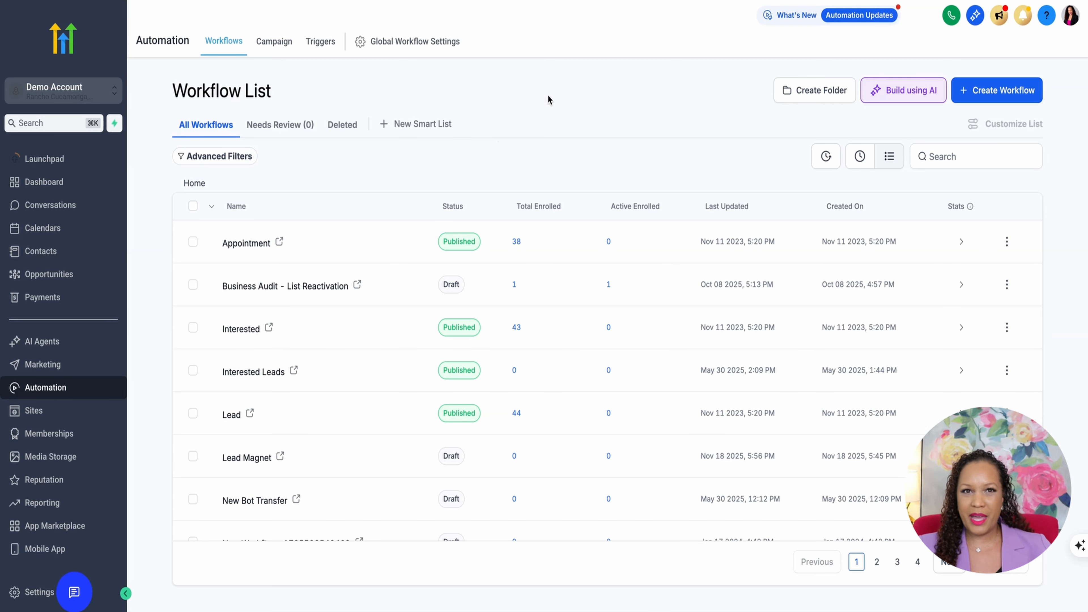
Create a new workflow from scratch and choose Asana's New Task as its trigger
click(984, 95)
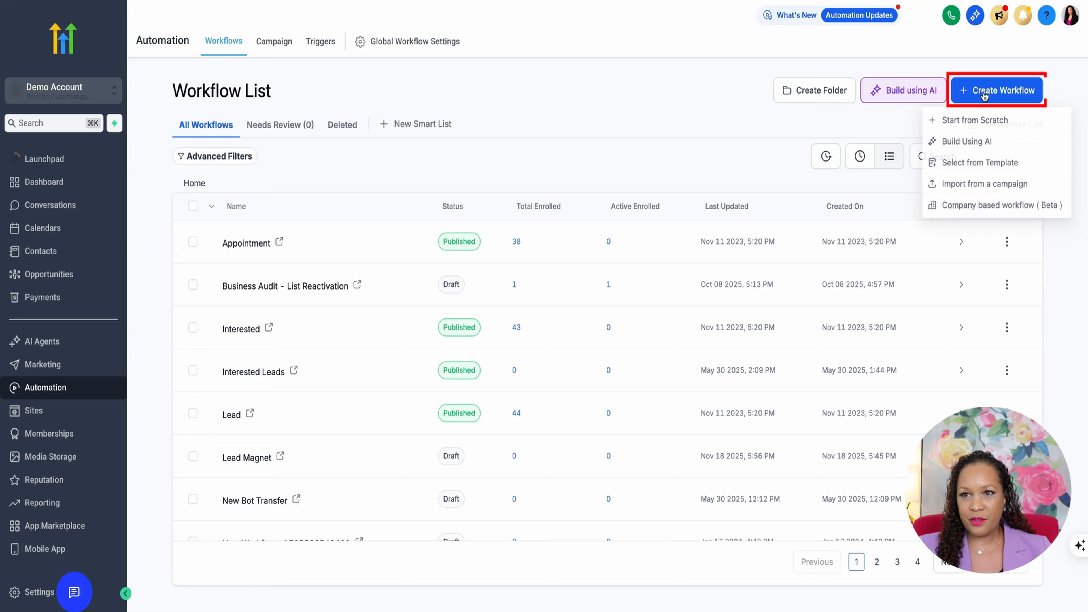
click(981, 119)
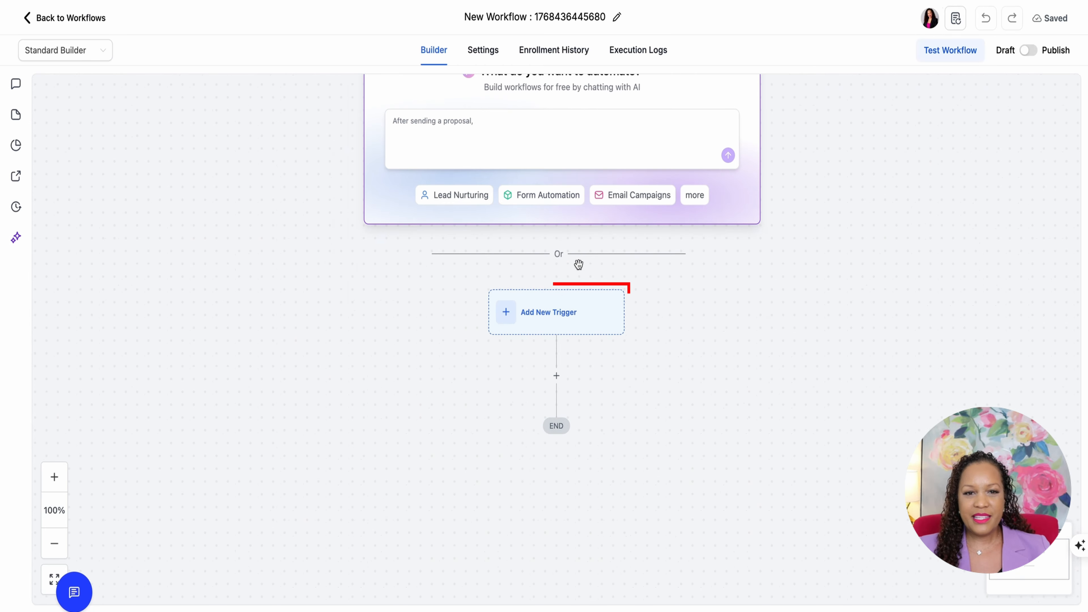
click(619, 319)
text(Asana)
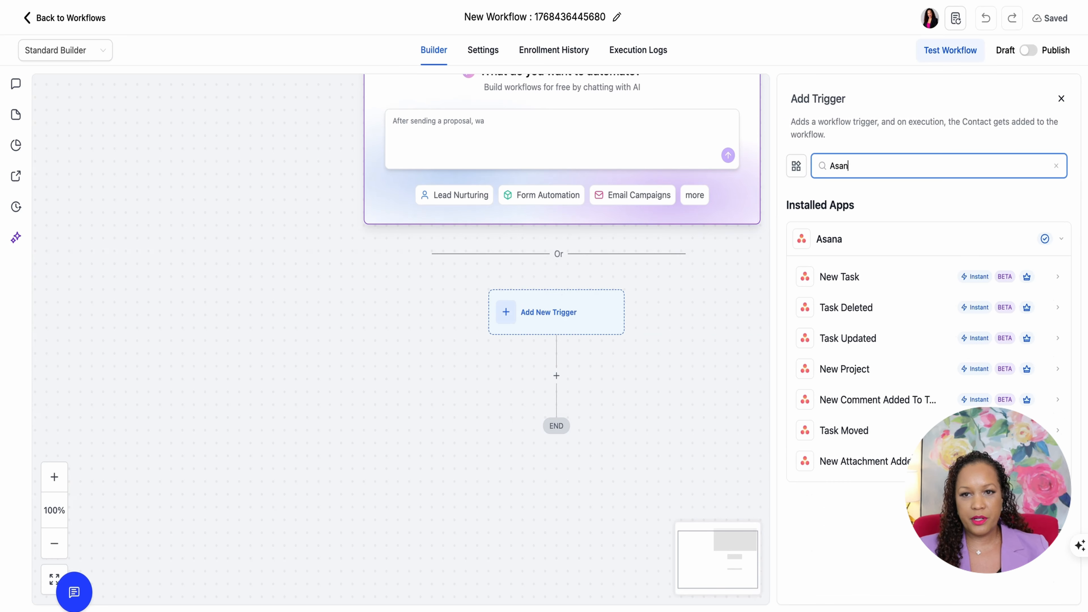
click(840, 277)
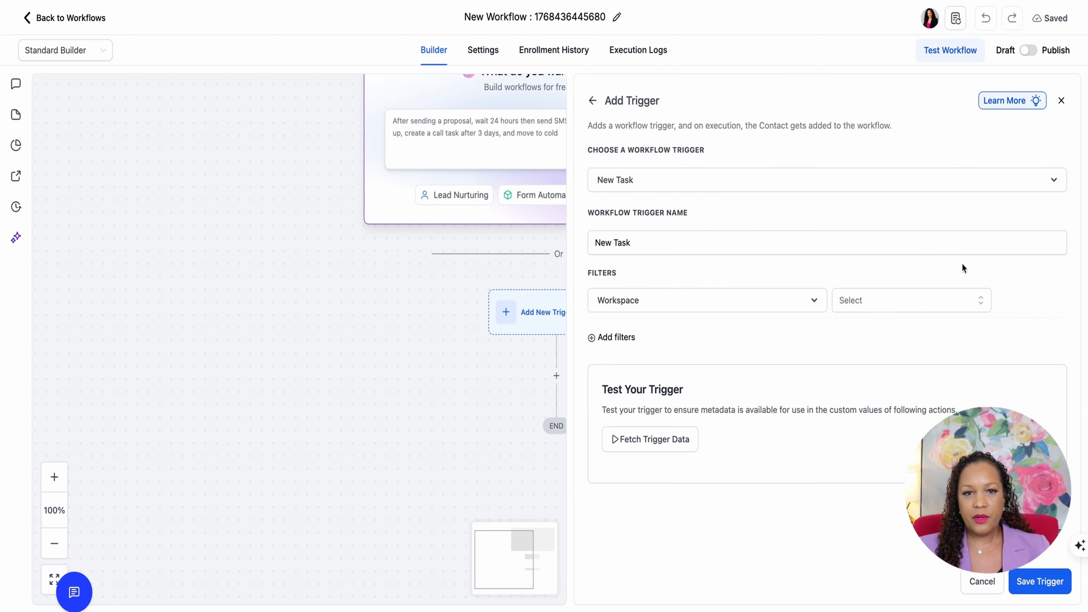
Filter the New Task trigger by the workspace and the Weekly Tasks project, and save the trigger
click(846, 302)
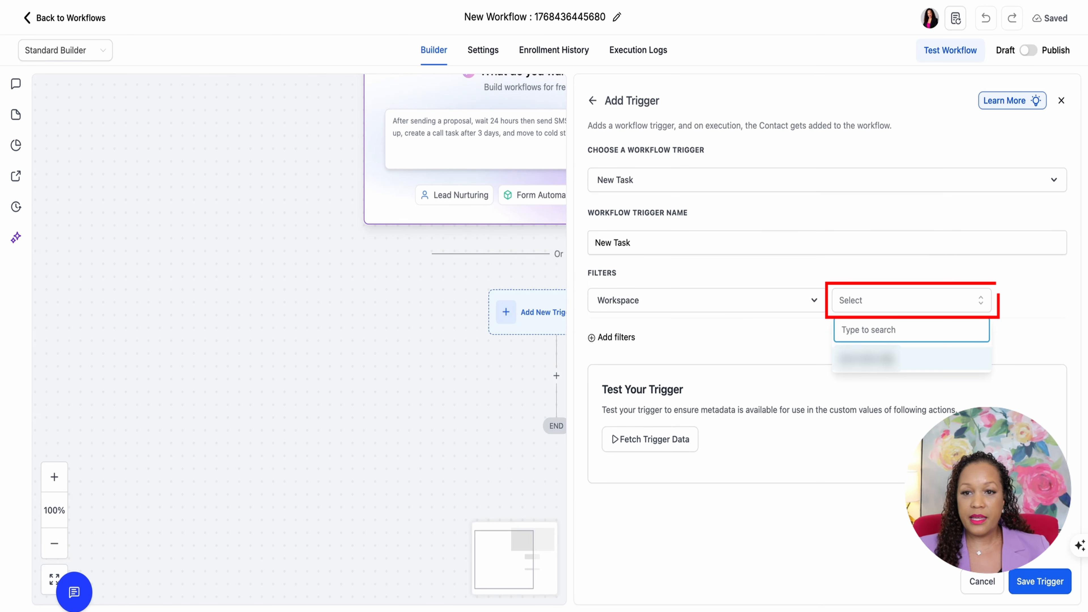
click(889, 353)
click(849, 339)
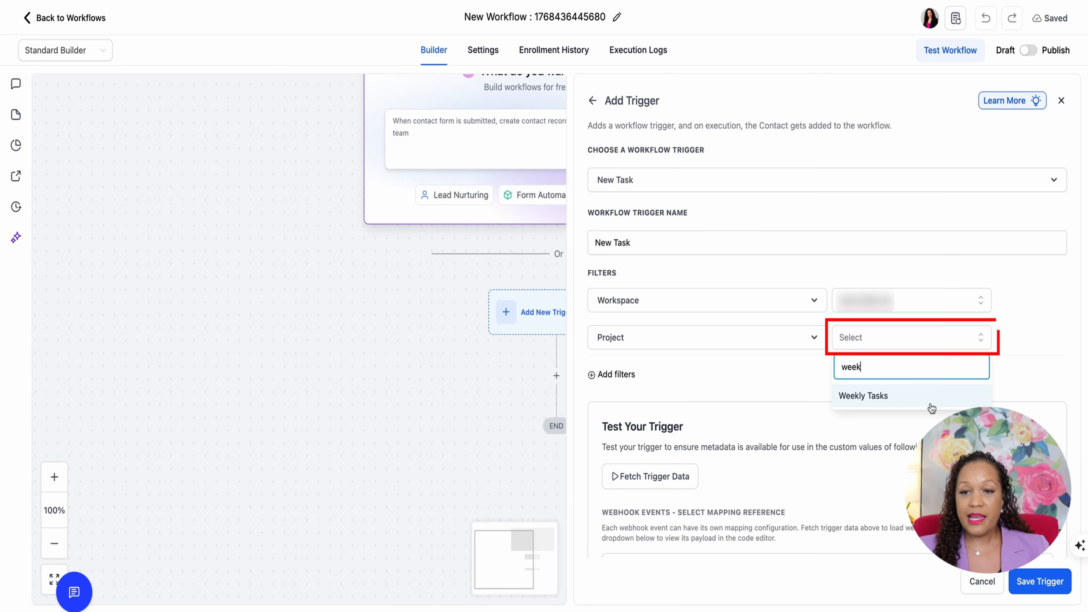
click(930, 406)
scroll(937, 389, down, 2)
click(1039, 581)
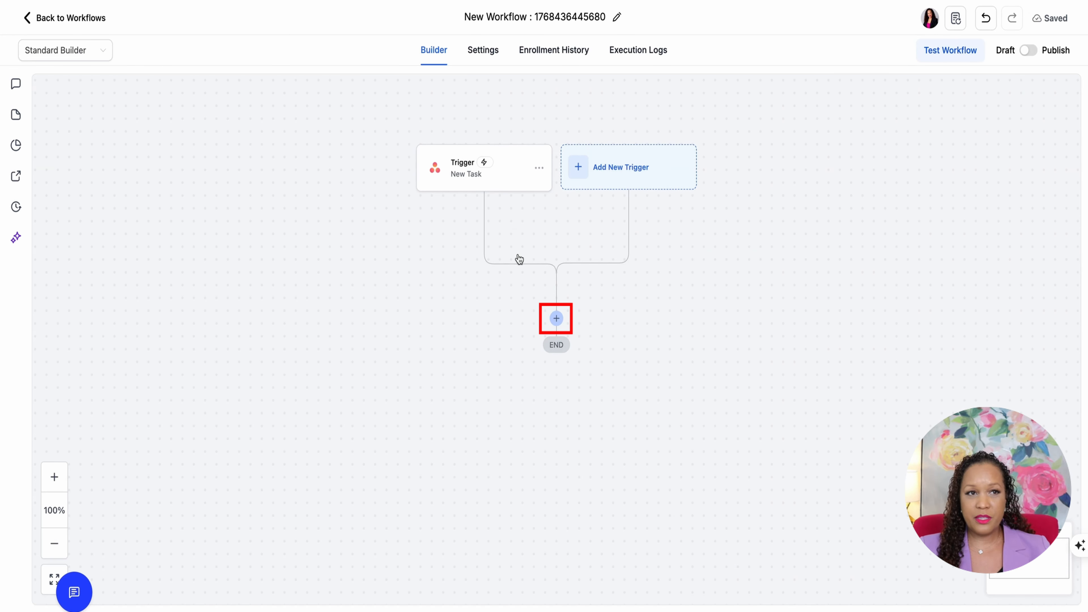
Add an Asana Update Task action after the New Task trigger
click(556, 318)
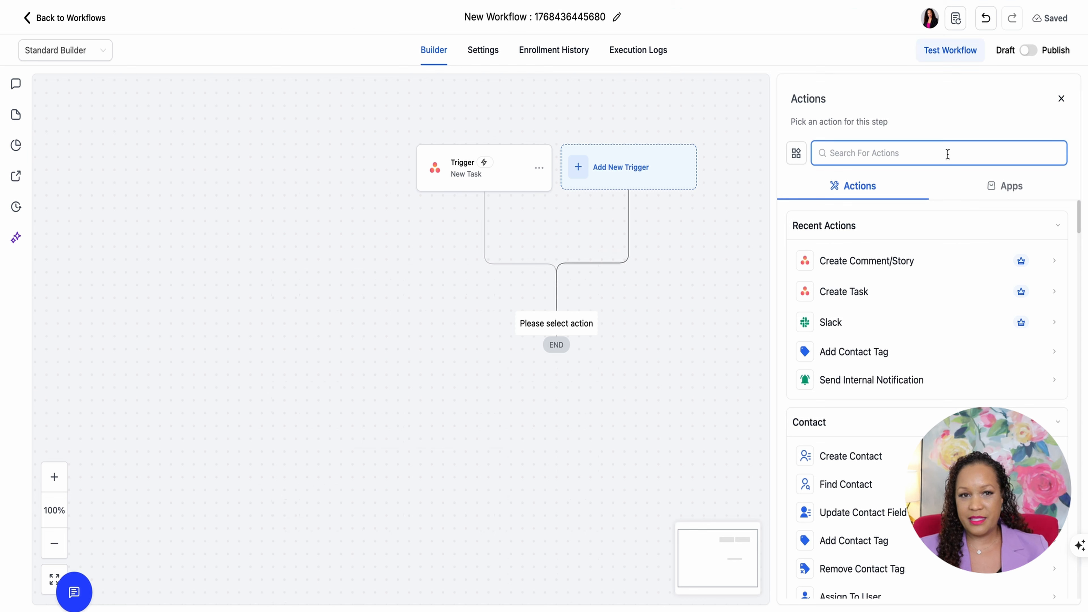
text(Asana)
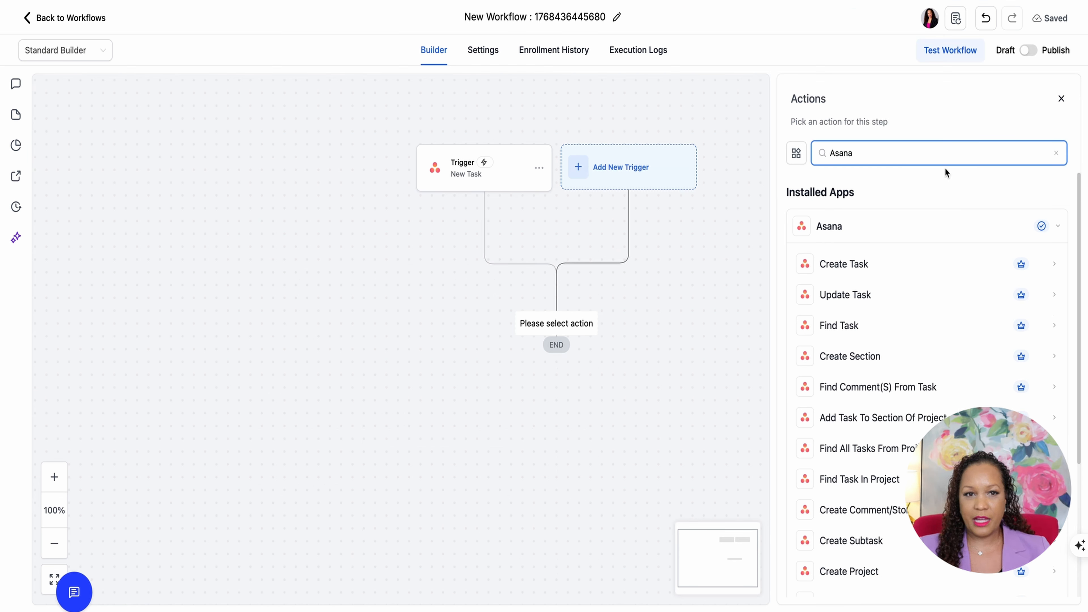
click(897, 295)
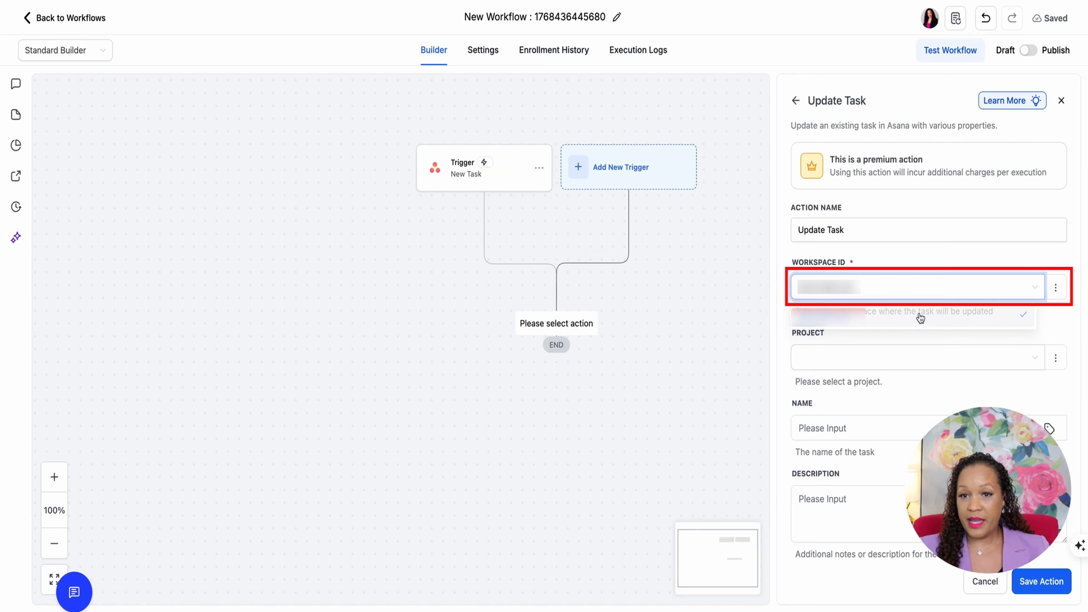
Select the Weekly Tasks project and the Order Inventory task for the update action
click(990, 352)
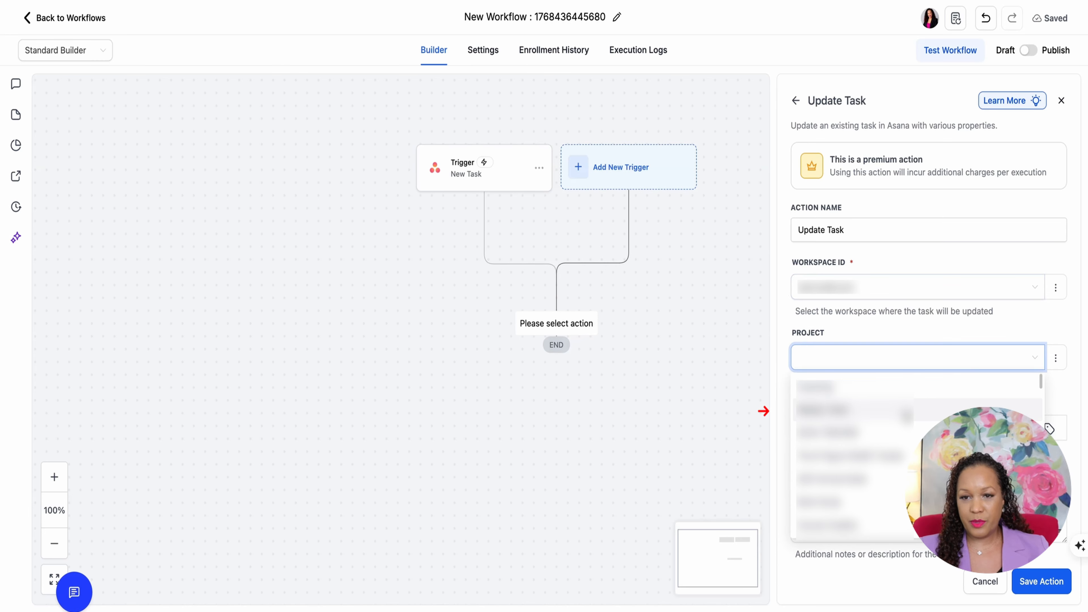
click(939, 406)
scroll(939, 386, down, 5)
click(917, 170)
click(911, 219)
Enter "New Task Update" as the task description and set the rich text description option to True
click(870, 300)
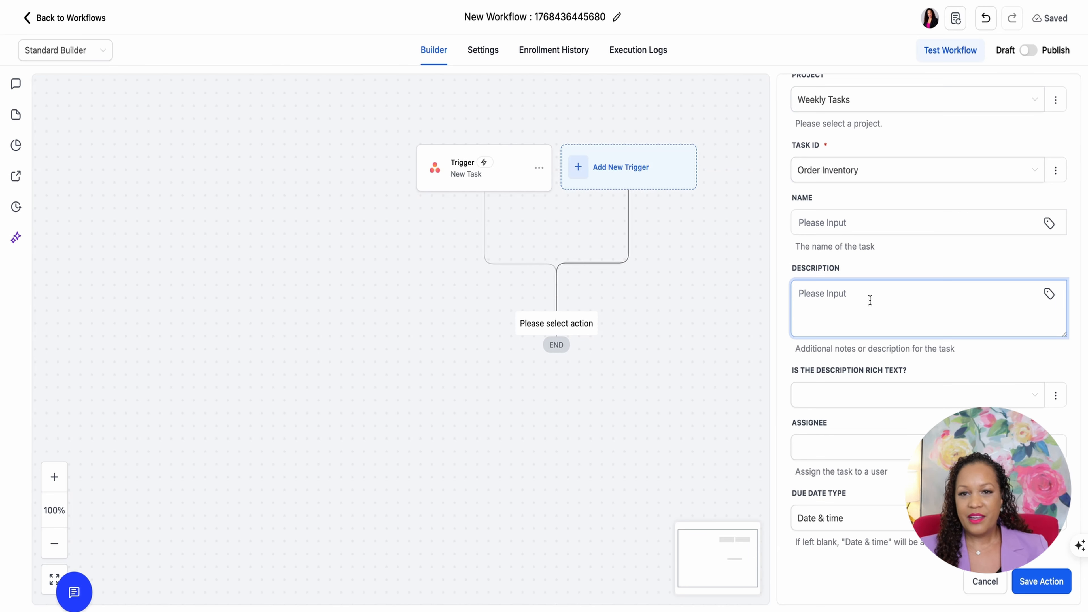
text(New Task Update)
click(986, 403)
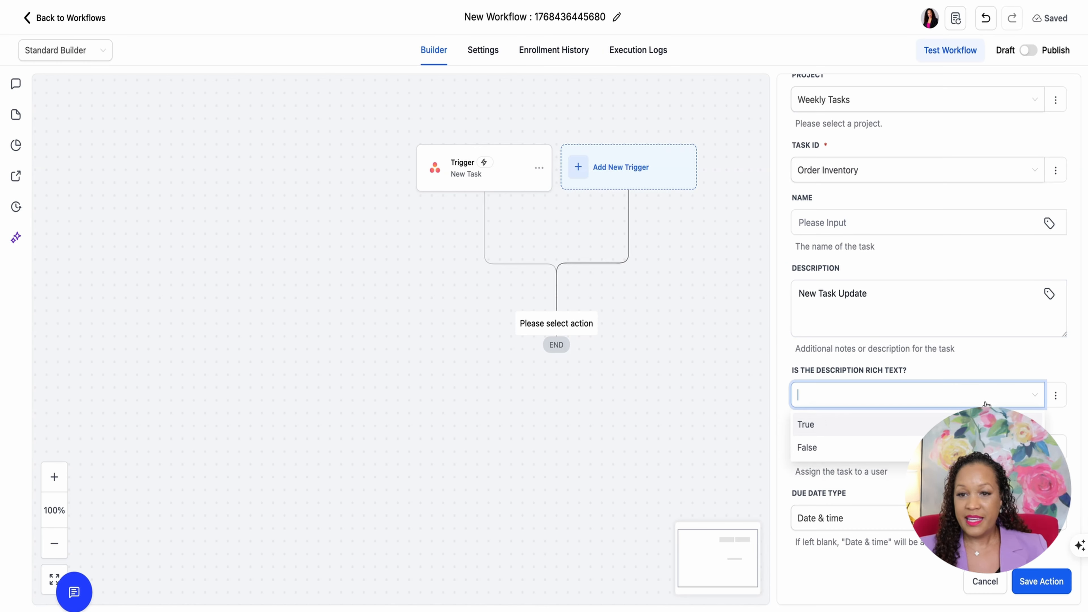
click(972, 424)
Choose an assignee for the task and set its due date type to Date only
click(972, 447)
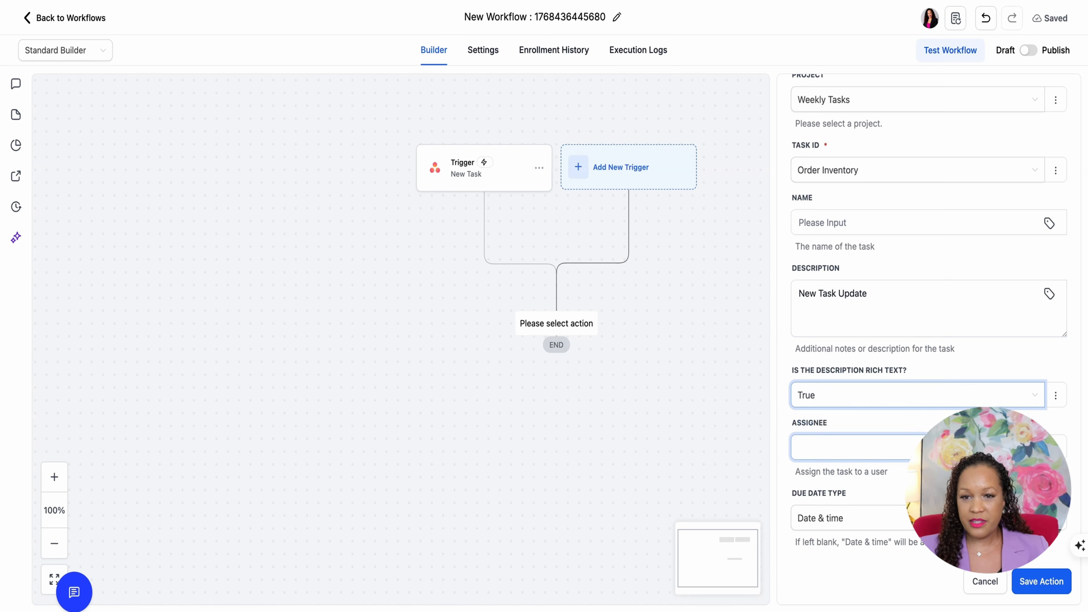
click(827, 479)
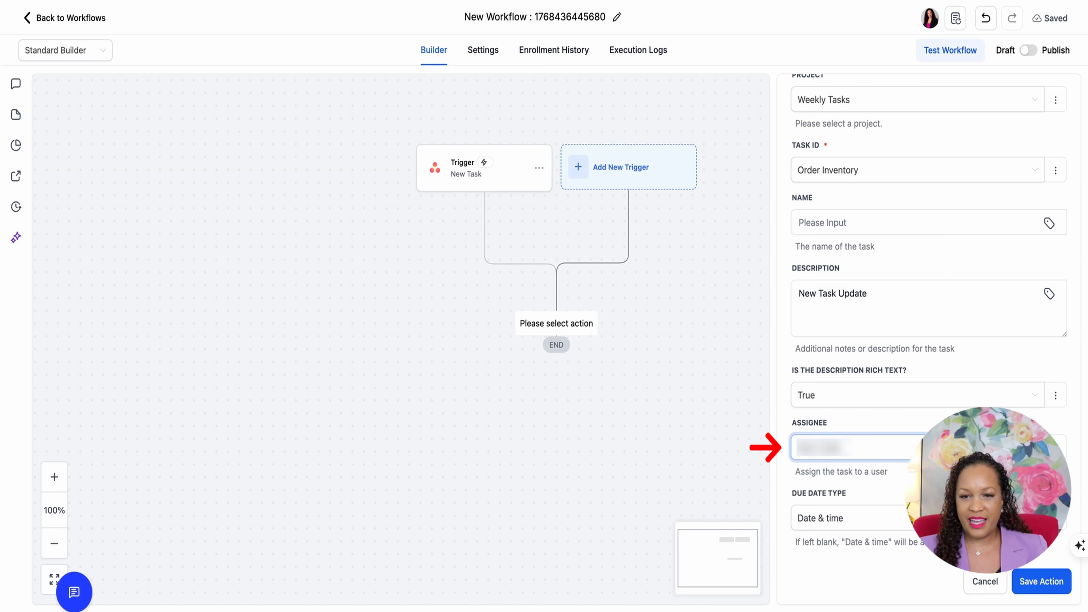
scroll(951, 403, down, 3)
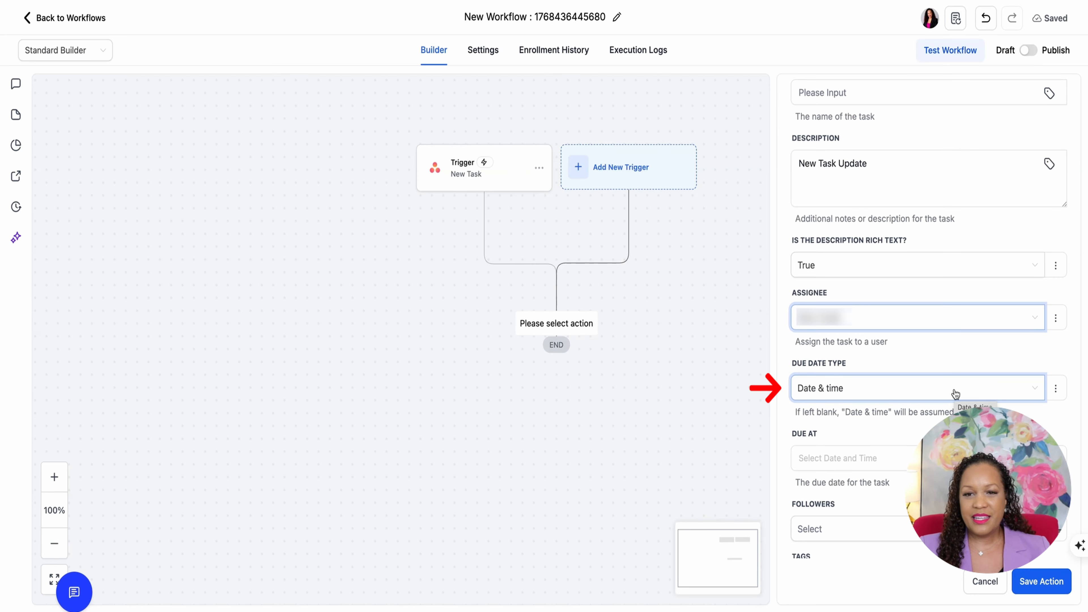
click(951, 392)
click(871, 439)
Set the task's due date to 2026-01-15 and add a follower and a tag
scroll(922, 313, down, 3)
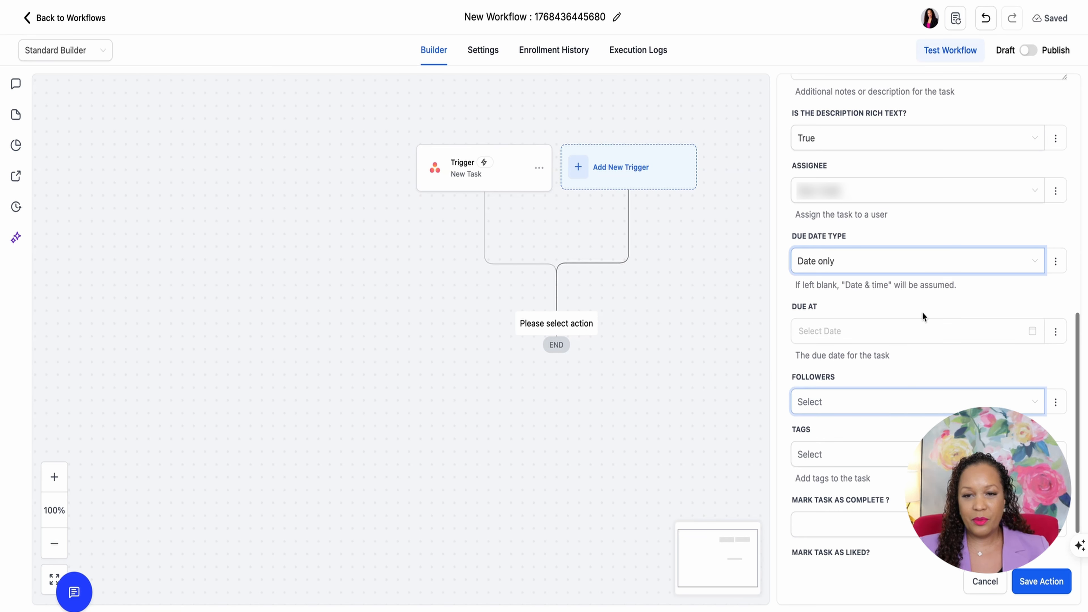
click(917, 334)
click(894, 445)
scroll(921, 385, down, 2)
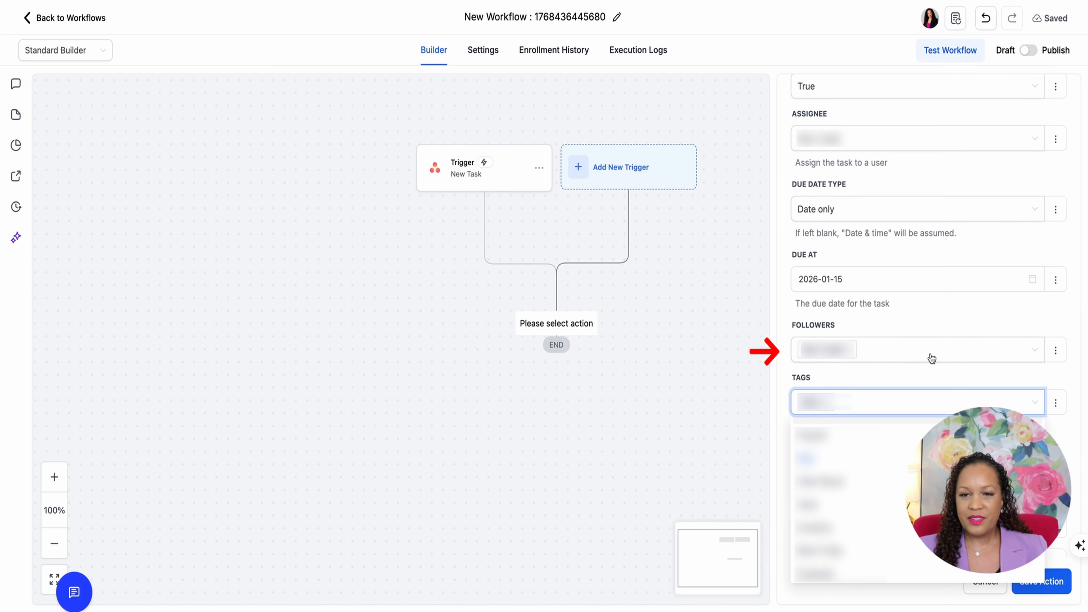
Set the mark-as-complete option to False, choose a value for the mark-as-liked option, and save the action
click(838, 473)
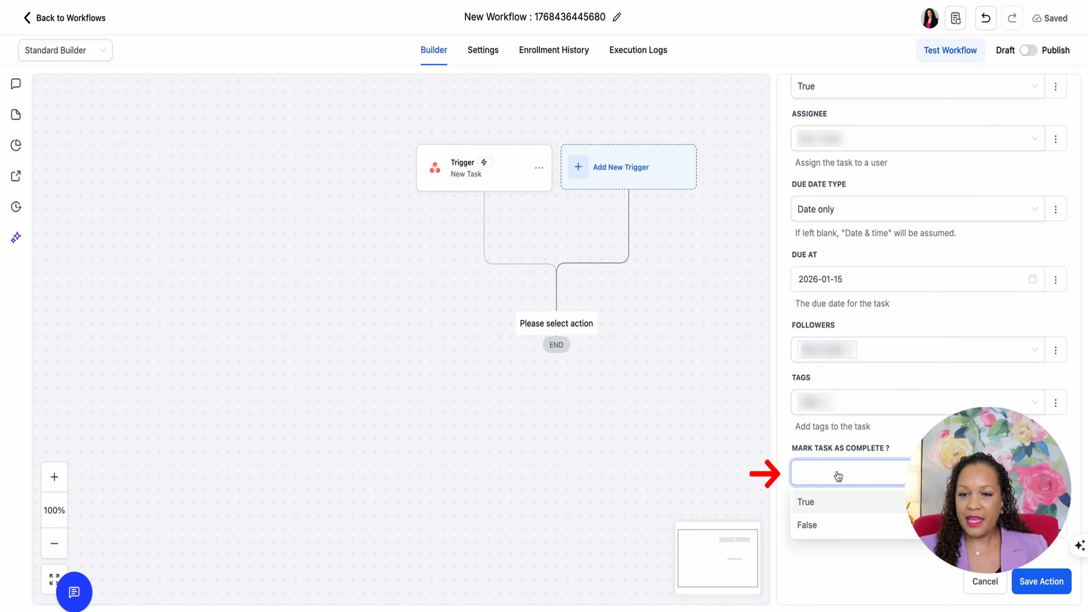
click(829, 500)
click(861, 482)
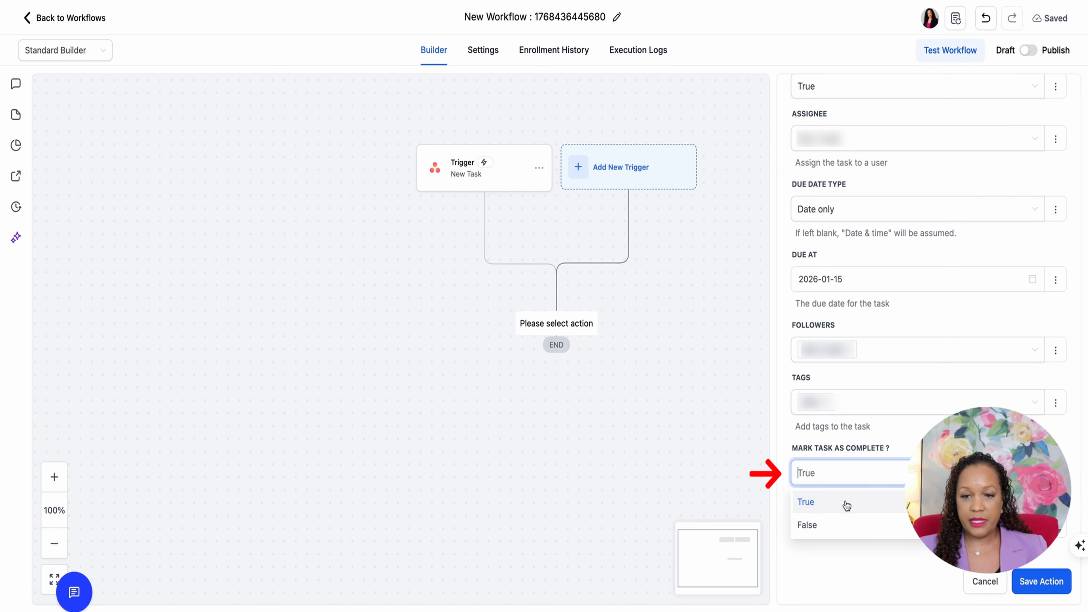
click(833, 525)
click(867, 523)
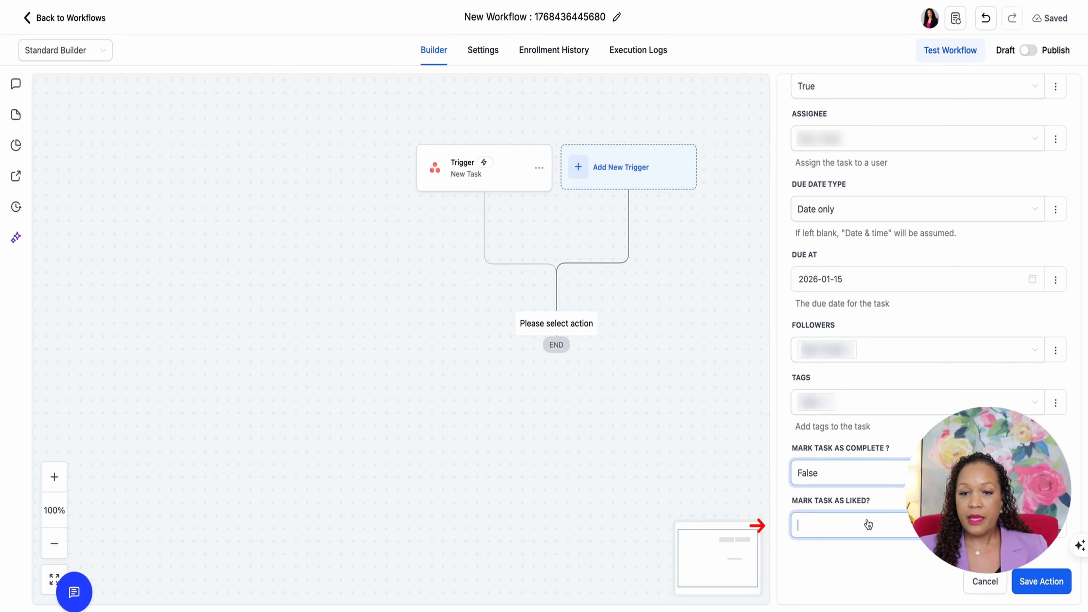
click(860, 552)
click(1047, 582)
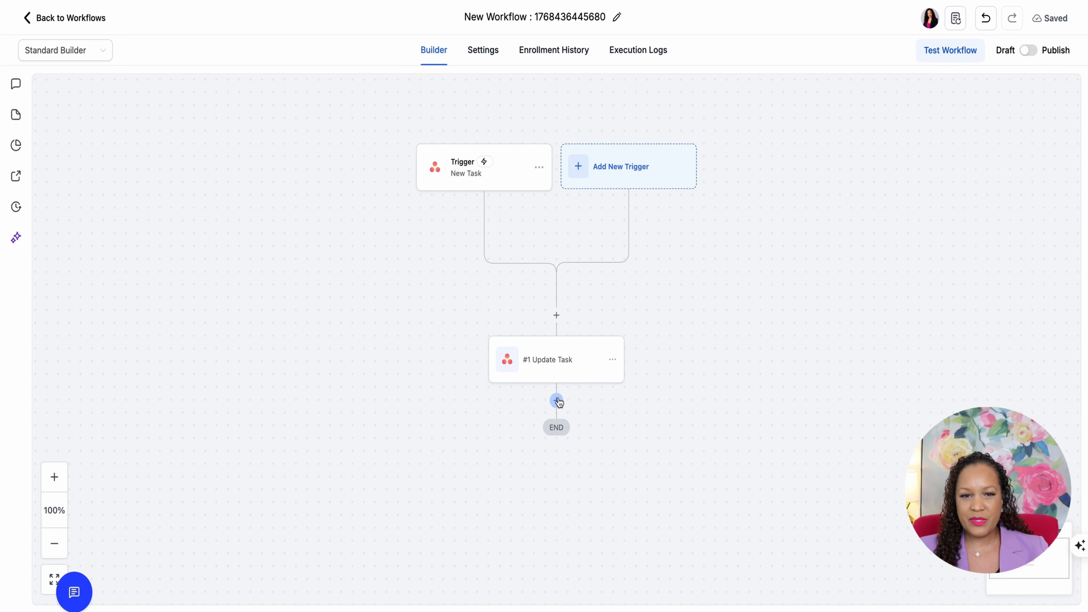
Choose ClickUp's Create Task as the action following the Update Task action
click(557, 400)
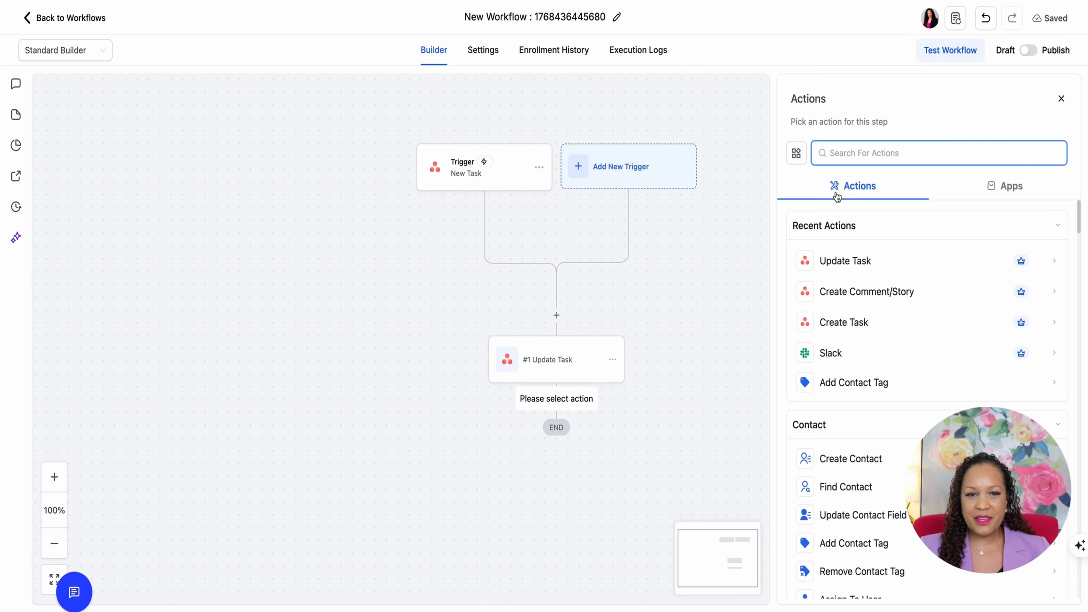
text(Clicku)
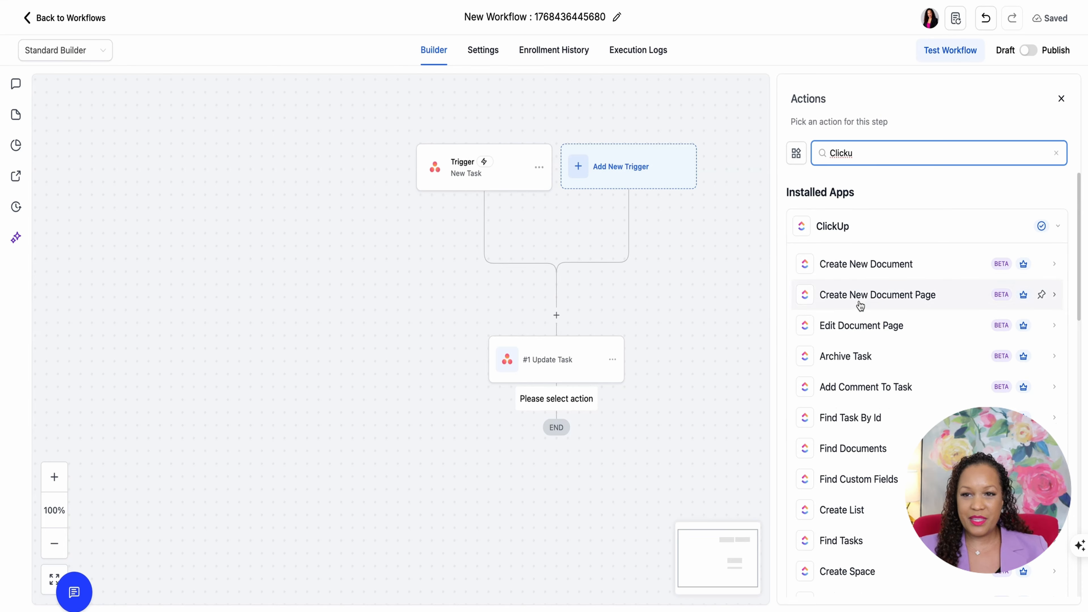
scroll(874, 277, down, 6)
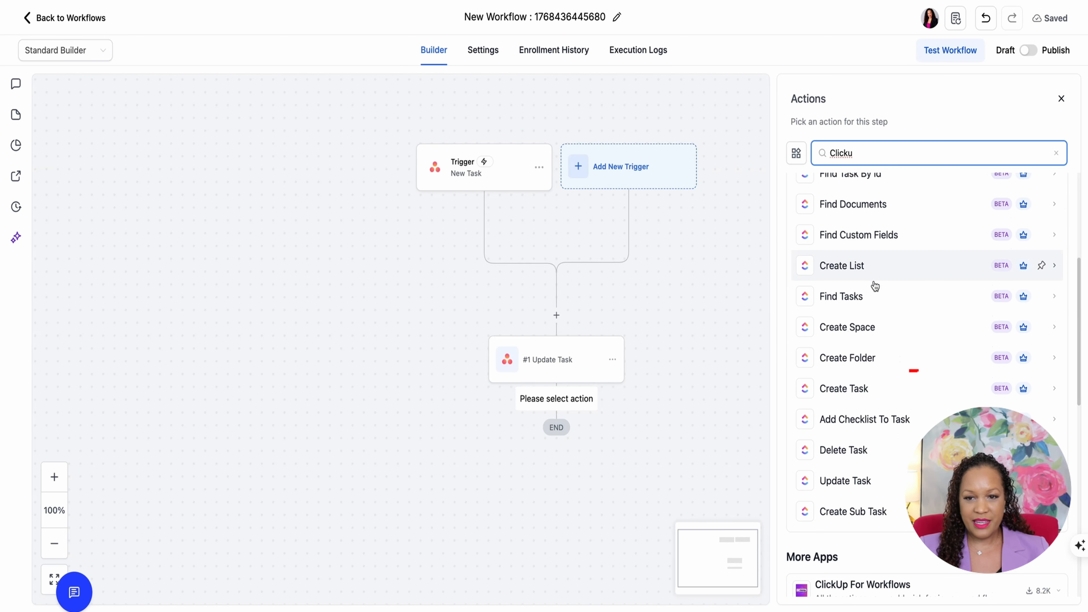
click(862, 381)
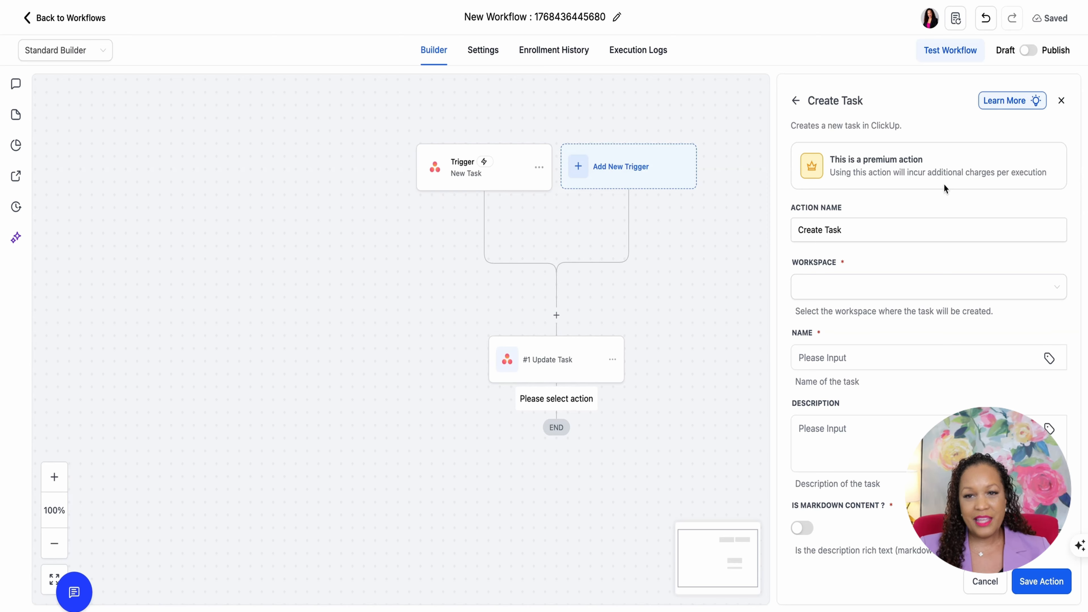
Choose the ClickUp workspace for the task, the Asana space and the list named List
click(925, 287)
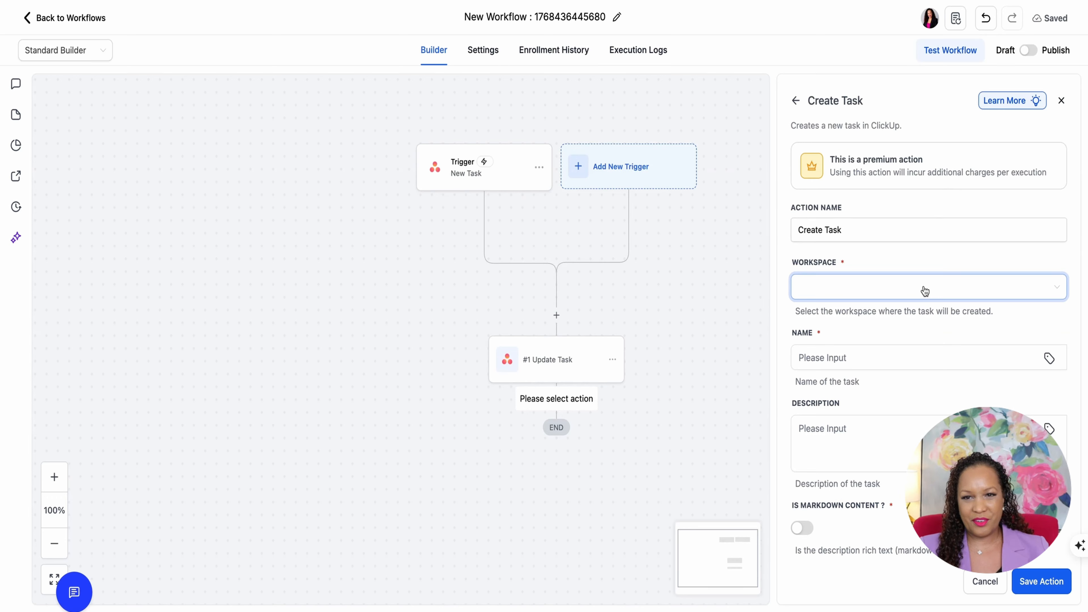
click(917, 319)
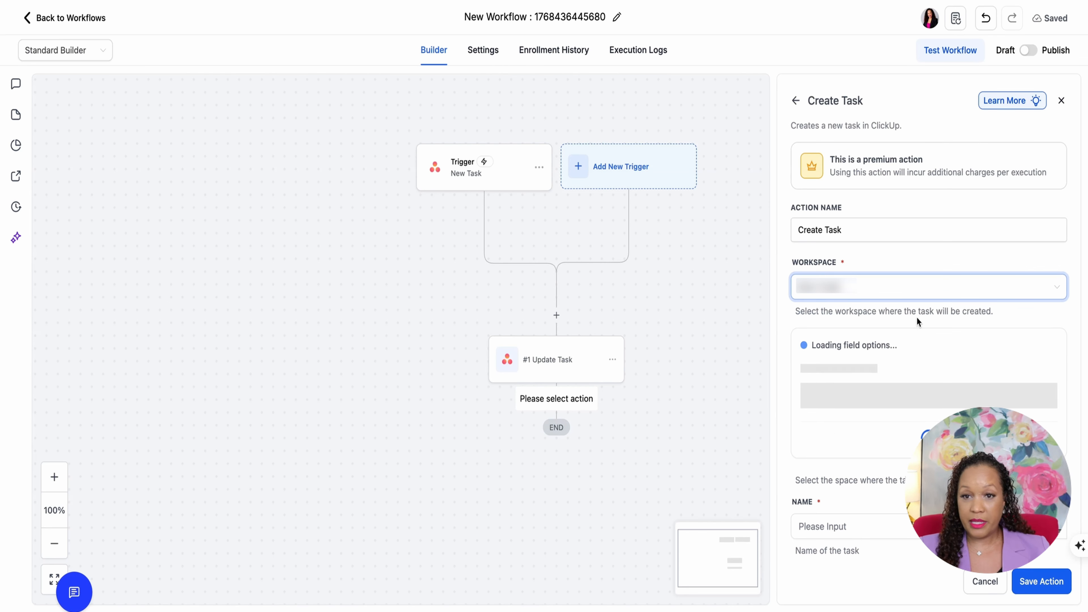
click(930, 358)
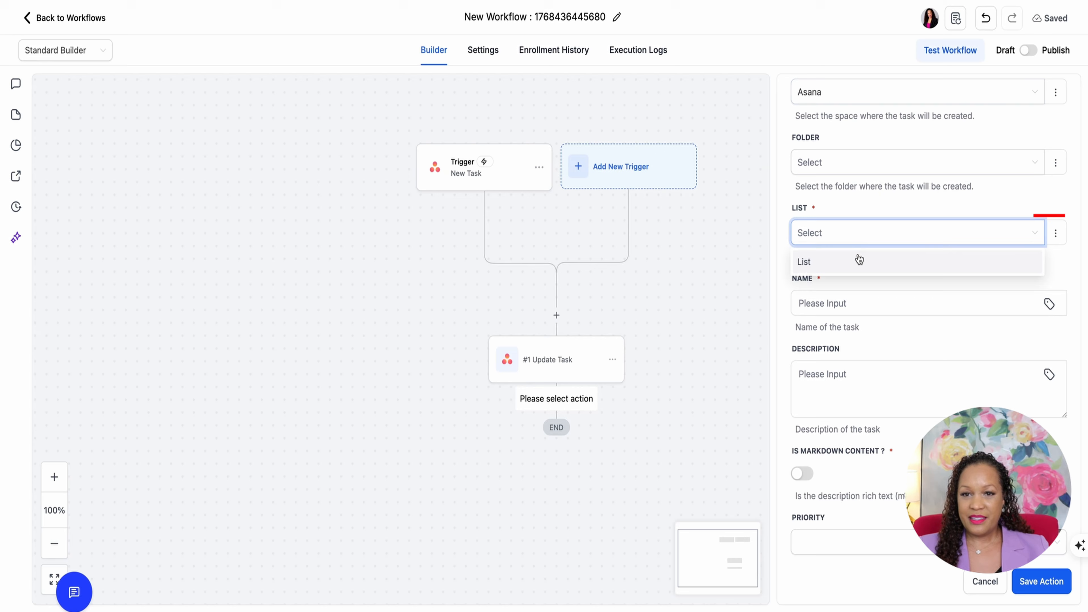
click(857, 259)
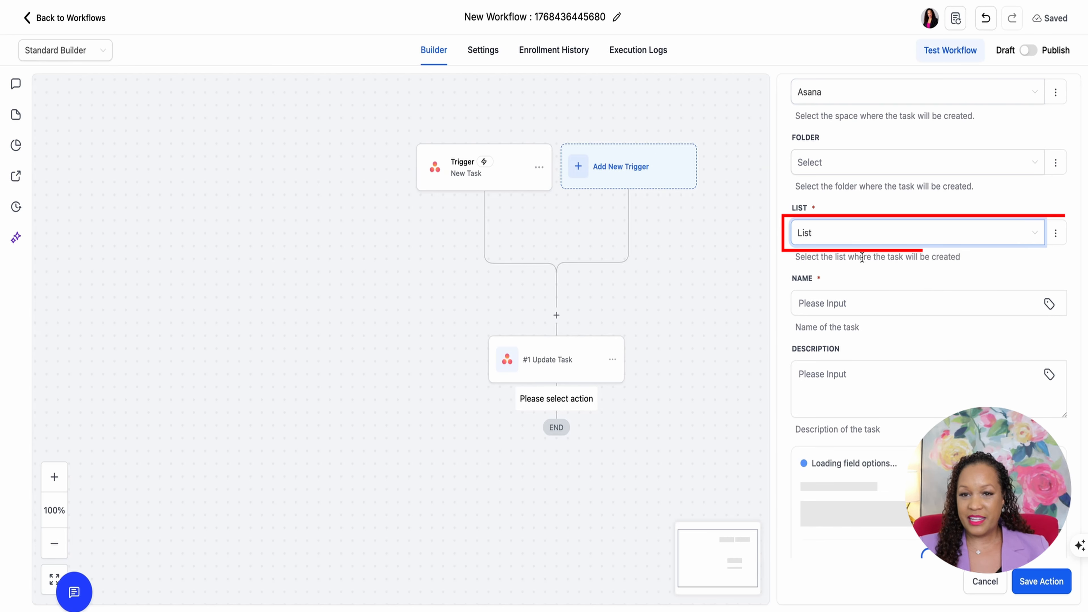
Name the ClickUp task New Trigger and enter New Task as its description
click(957, 304)
text(New Trigger)
click(930, 391)
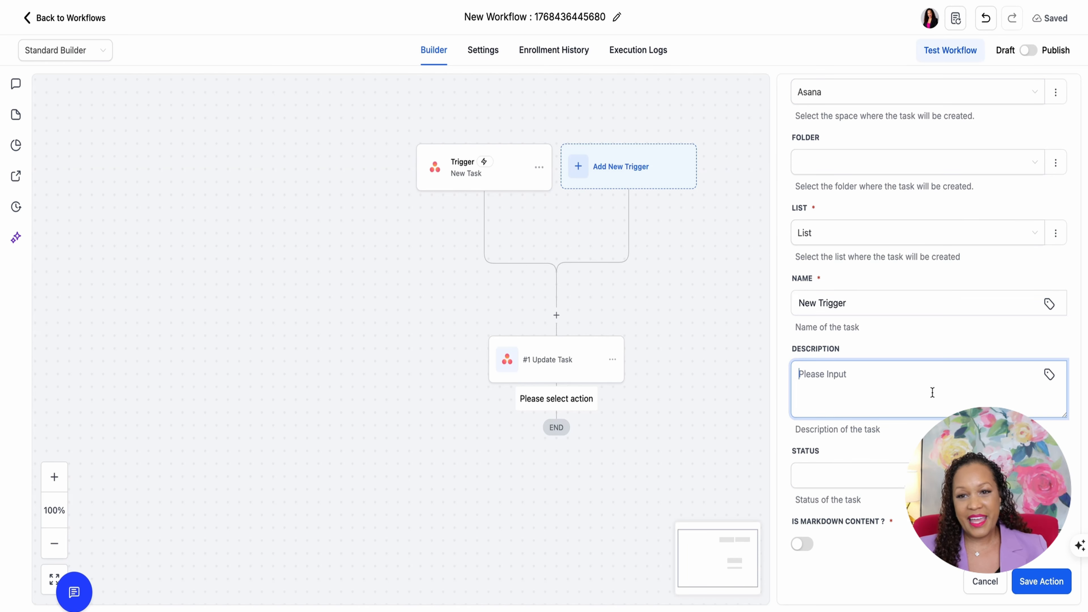
text(New Task)
Set the ClickUp task's status to to do
scroll(964, 343, down, 6)
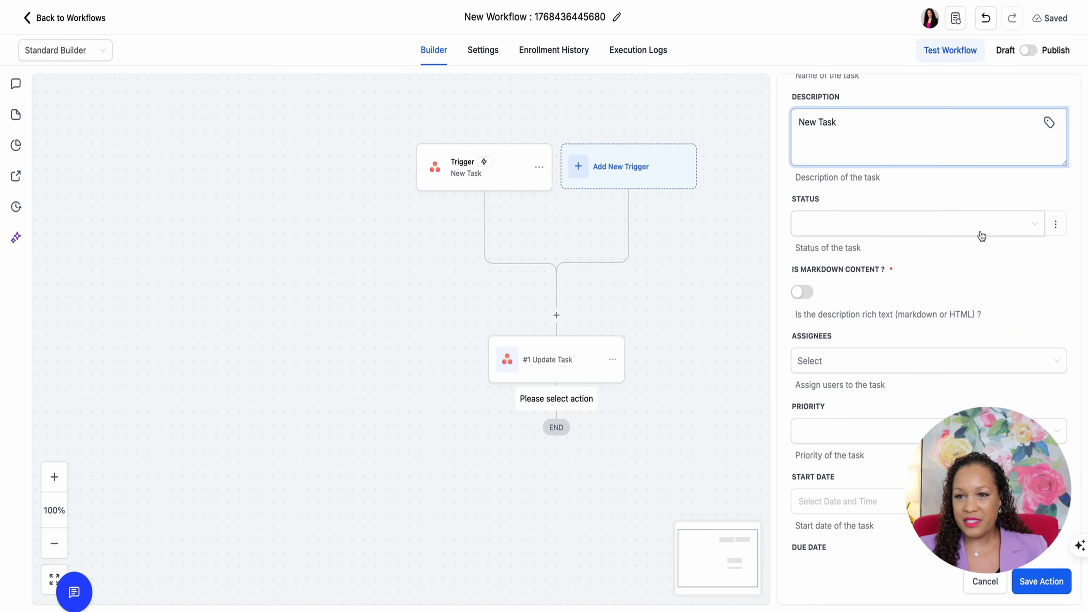
click(981, 231)
click(904, 259)
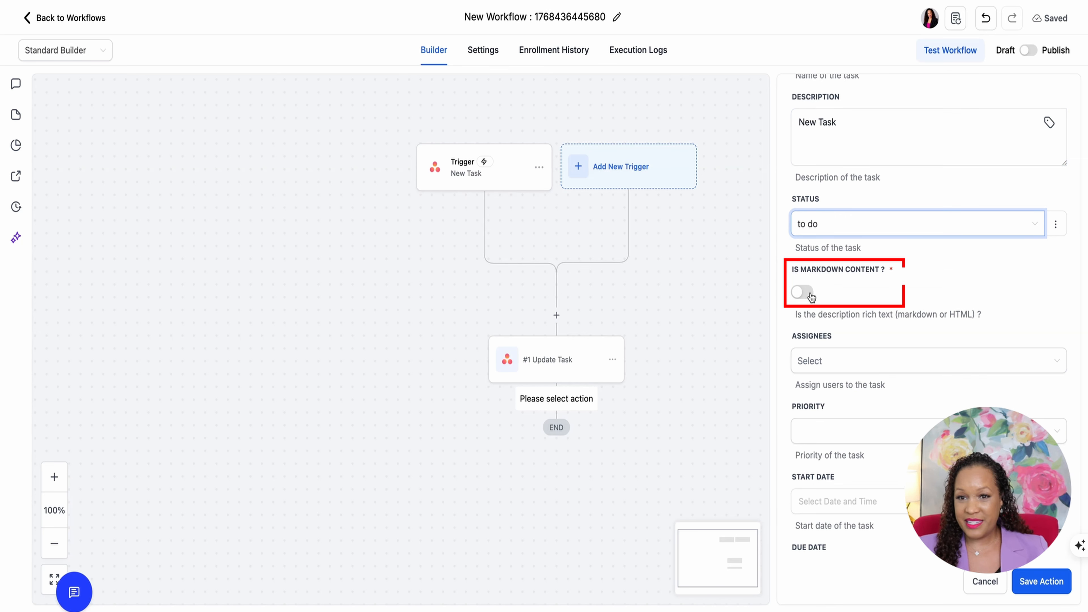
Choose an assignee for the ClickUp task and set its priority to Urgent
click(879, 362)
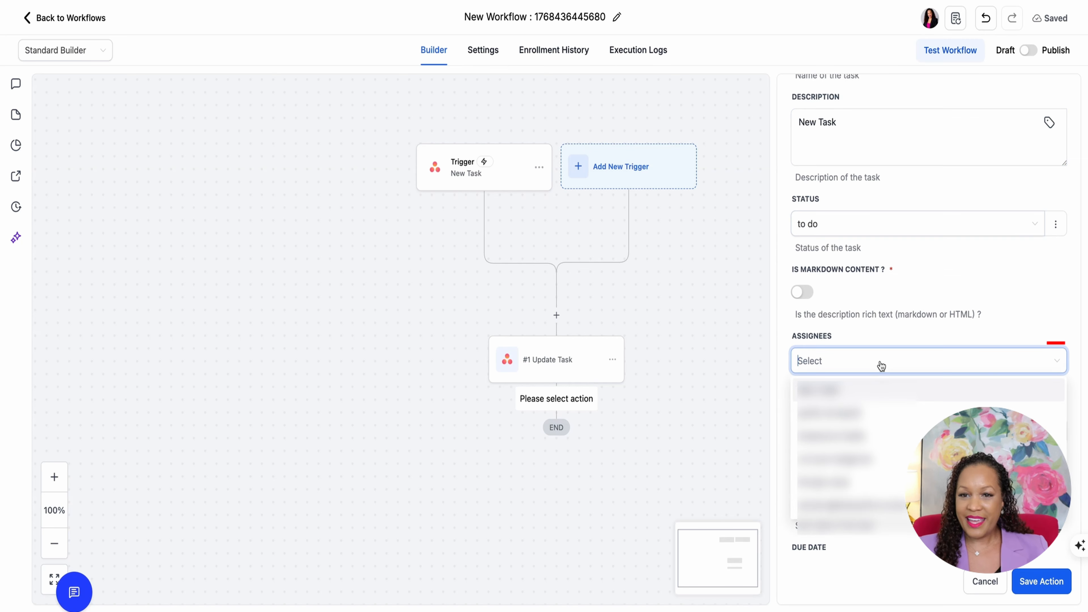
click(835, 390)
click(926, 334)
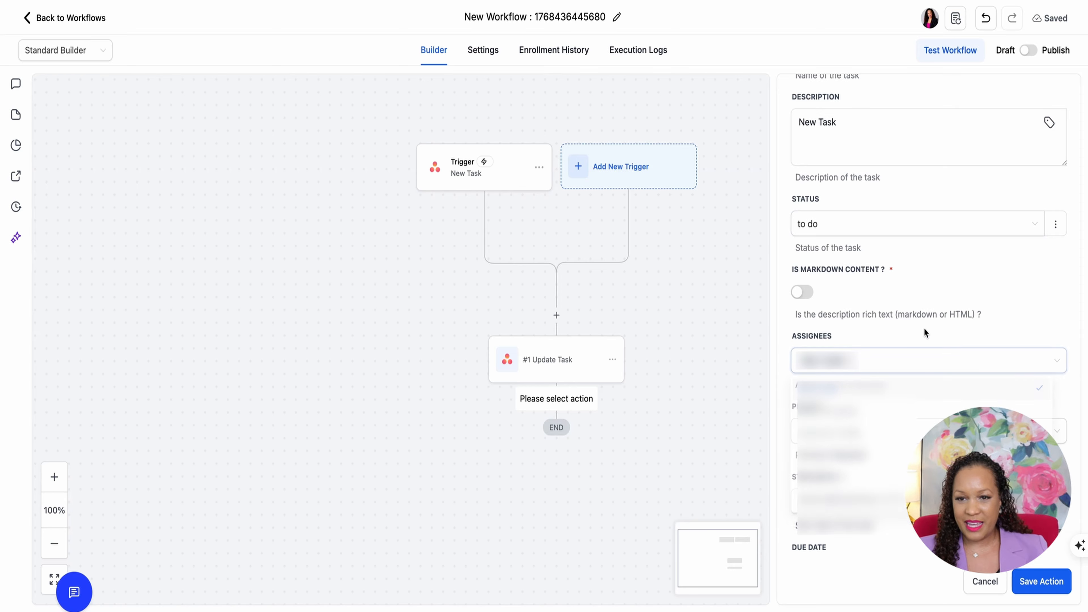
click(850, 428)
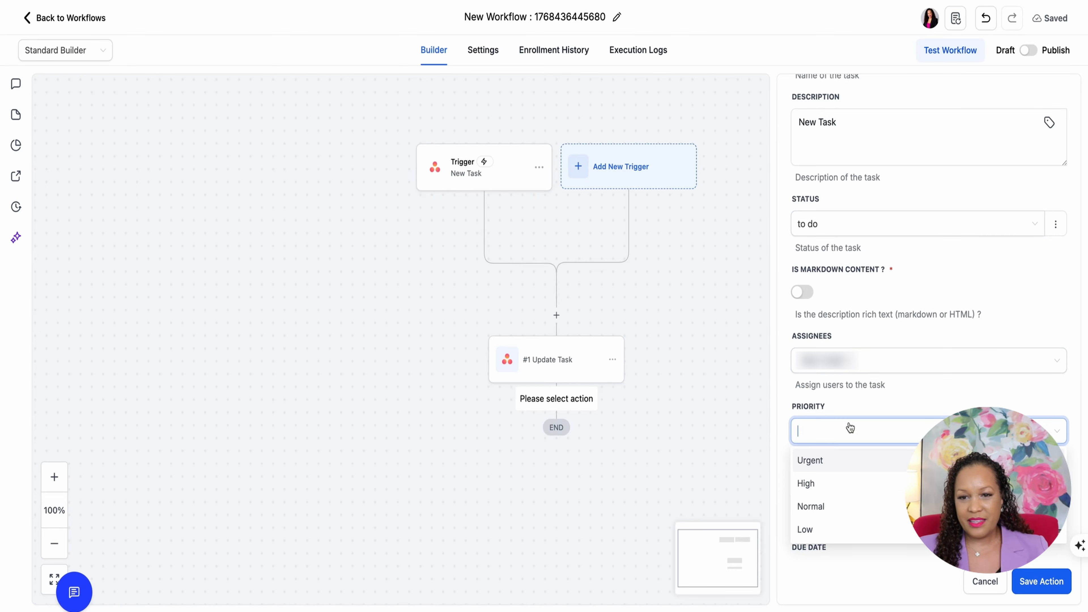
click(841, 460)
Set the ClickUp task's start date to 2026-01-22 and its due date to 2026-01-30
scroll(855, 396, down, 3)
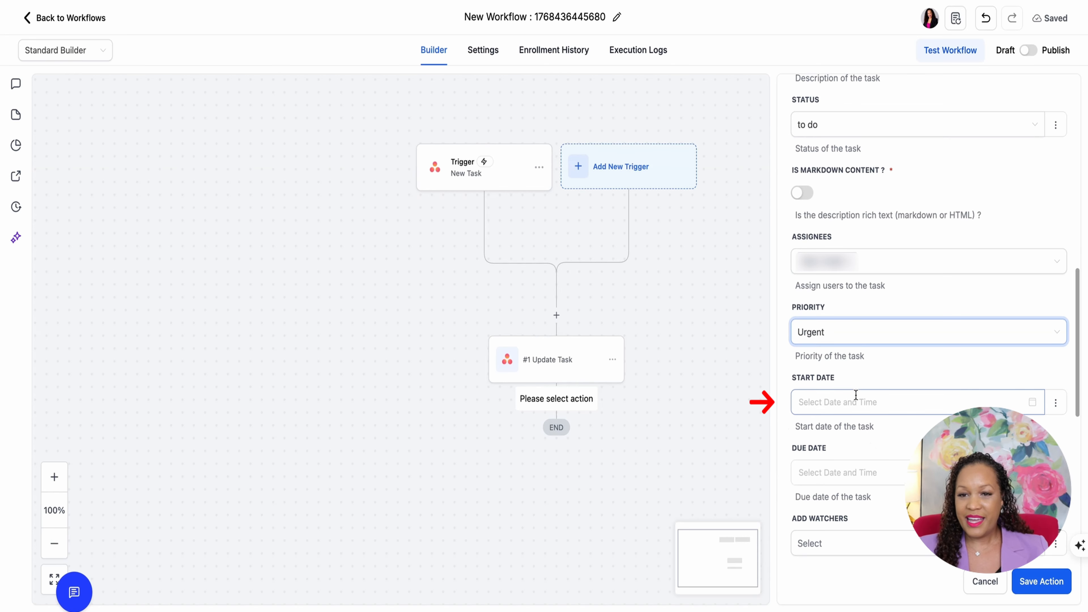
click(855, 402)
click(892, 308)
click(930, 375)
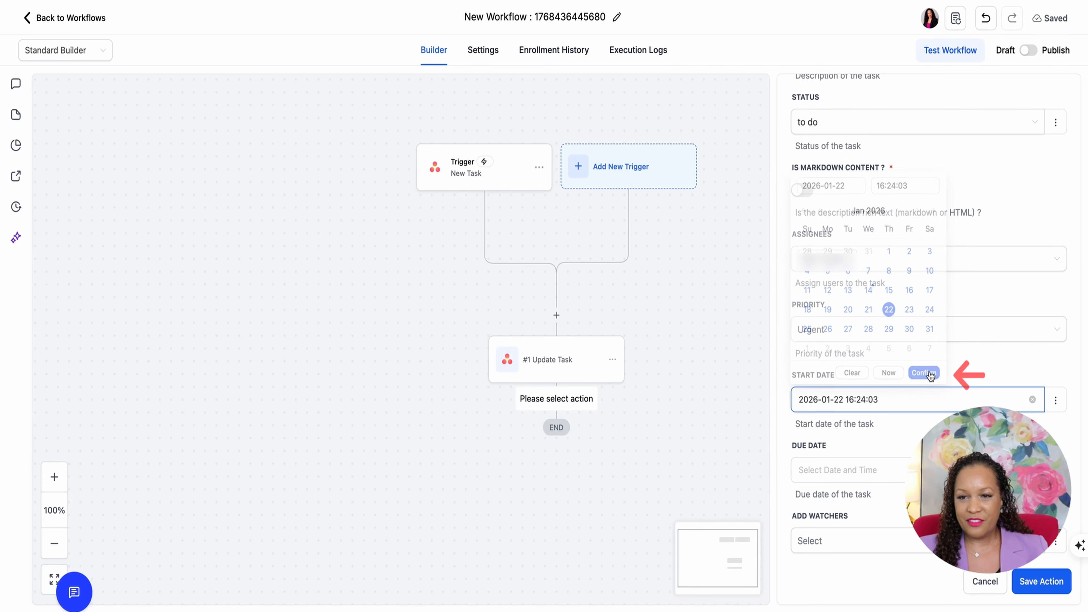
click(839, 471)
click(915, 396)
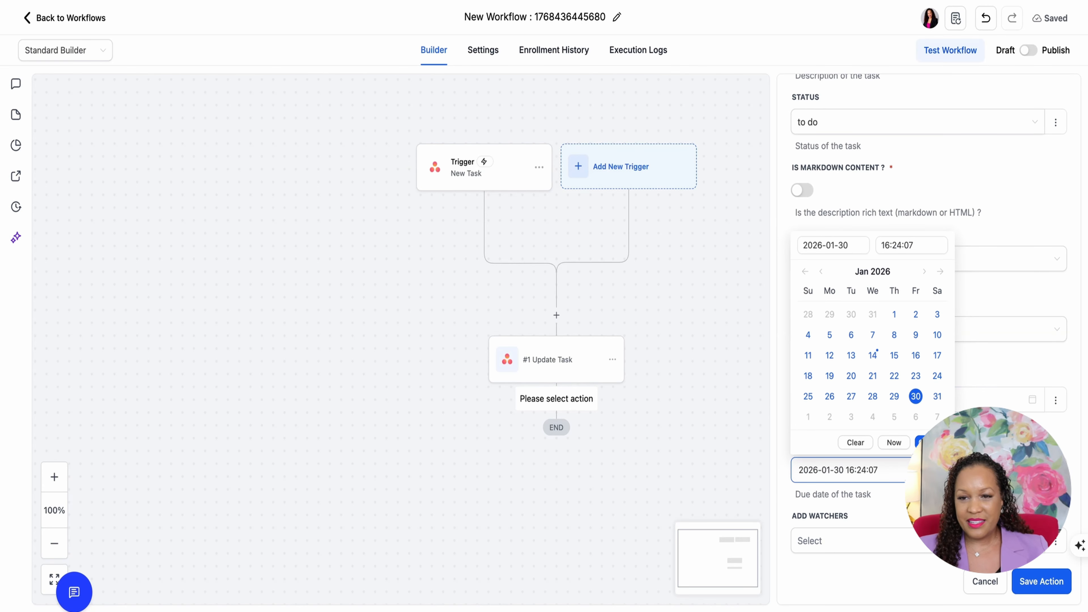
click(921, 442)
Review the remaining optional task fields, including watchers, group assignees, tags, time estimate, notify all, sprint points and custom task types
scroll(899, 331, down, 5)
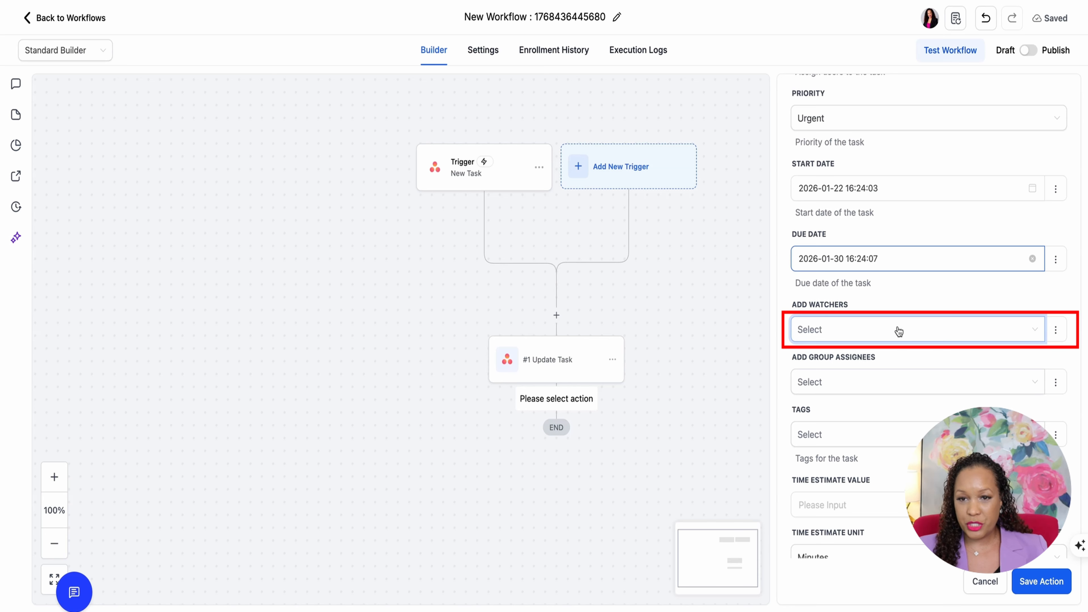
scroll(883, 378, down, 4)
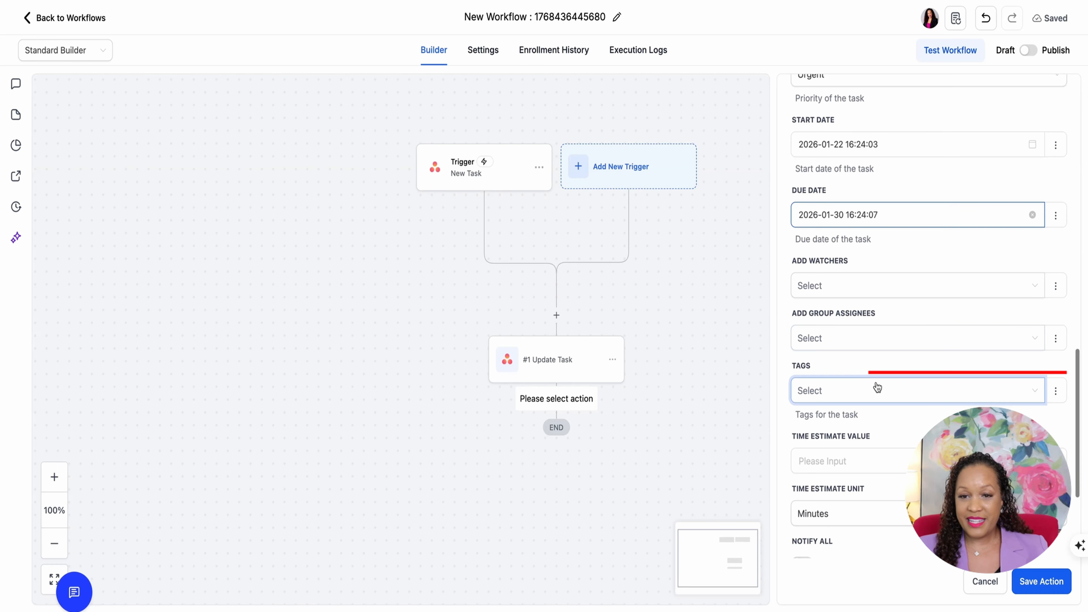
scroll(876, 385, down, 3)
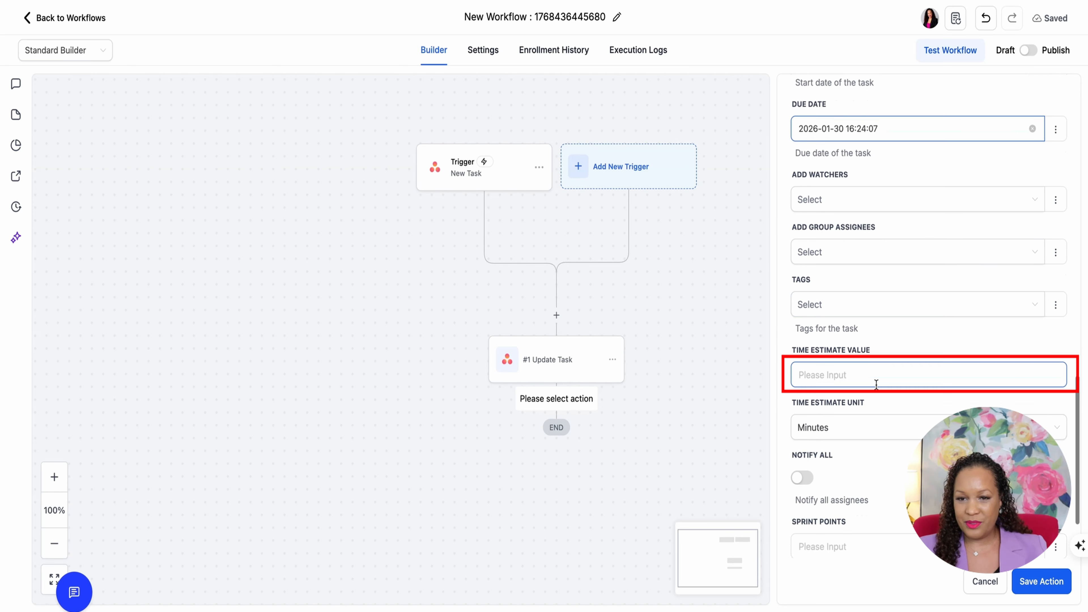
click(879, 383)
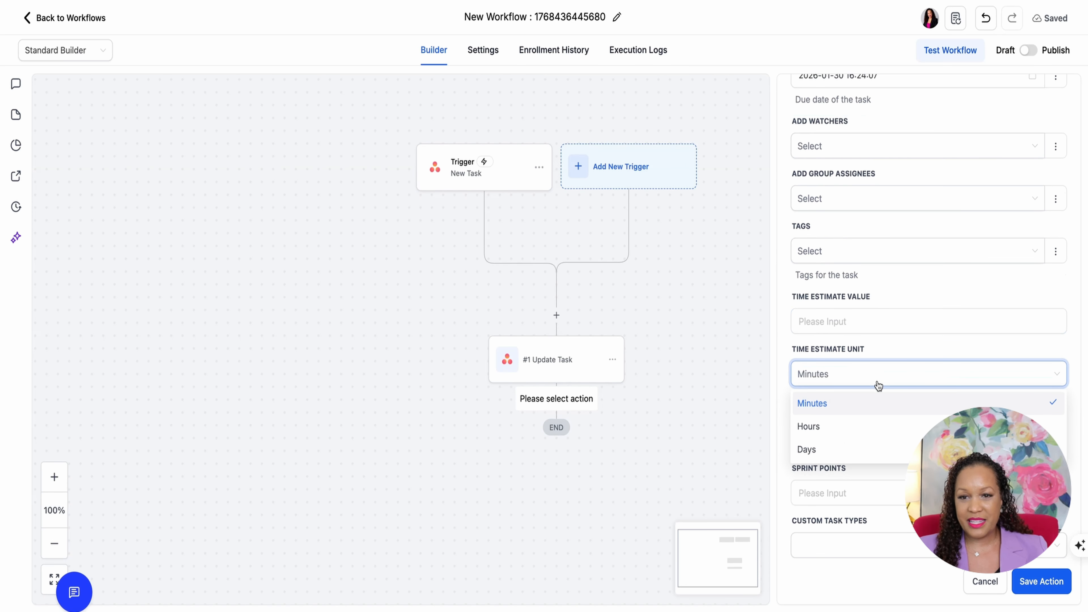
click(925, 354)
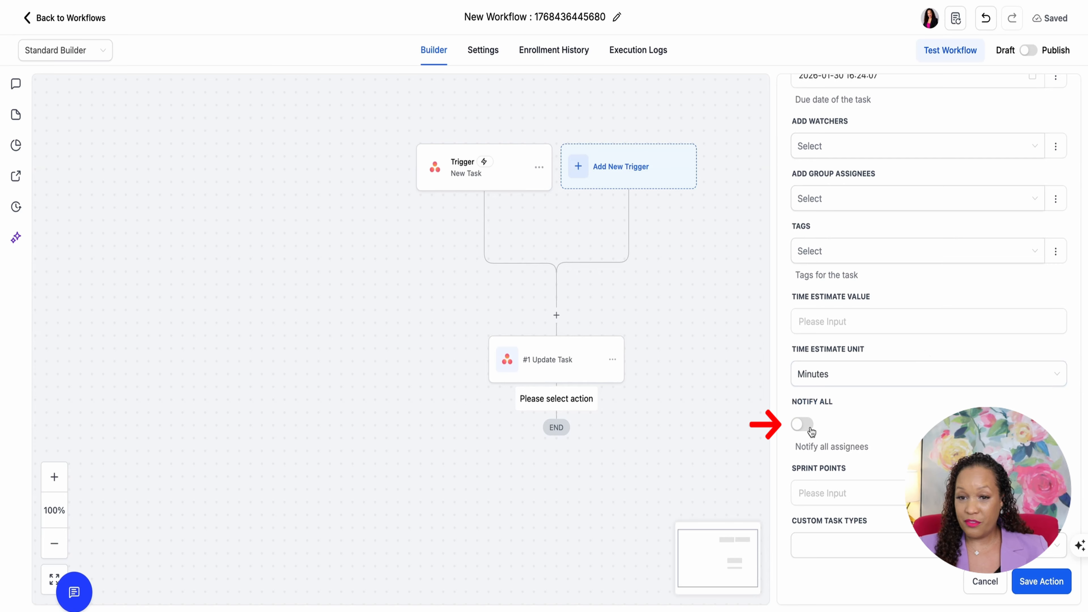
scroll(855, 440, down, 2)
click(855, 441)
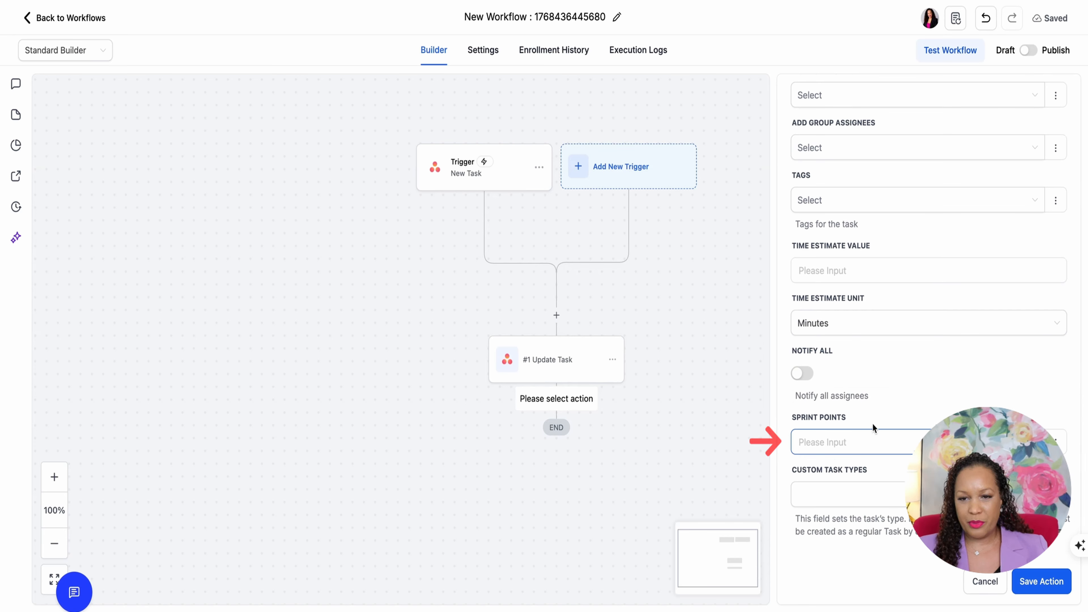
click(819, 499)
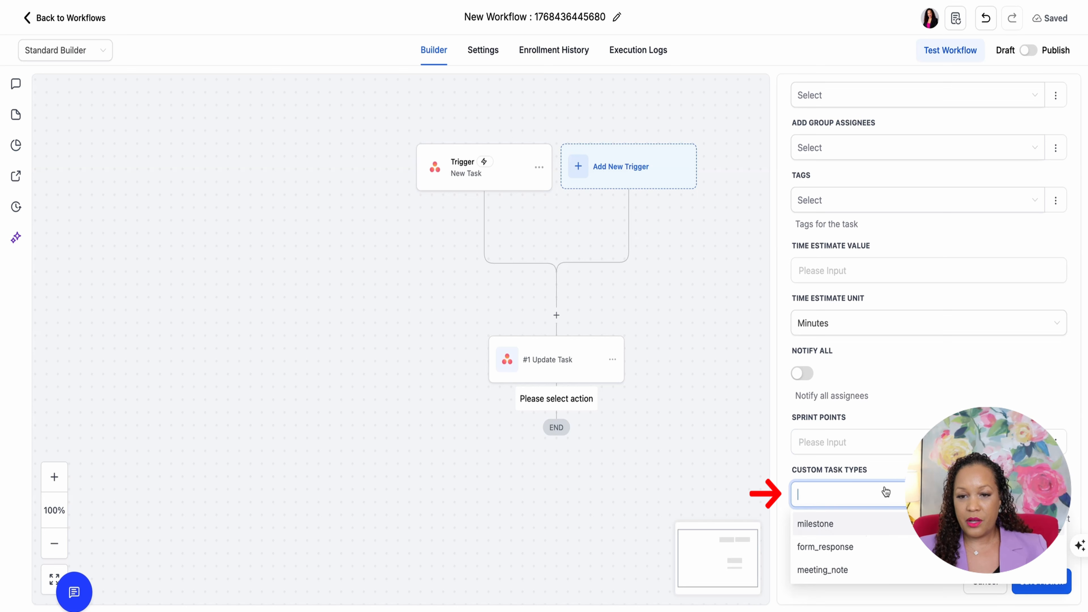
click(907, 469)
click(859, 495)
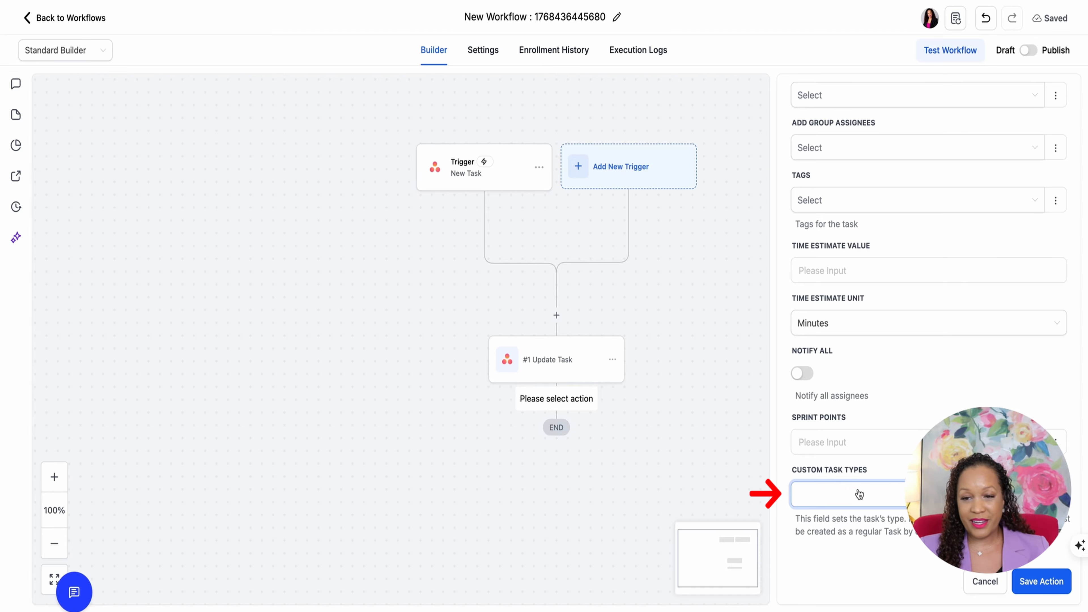
Save the ClickUp Create Task action and find the Send Internal Notification action to add after it
click(1043, 581)
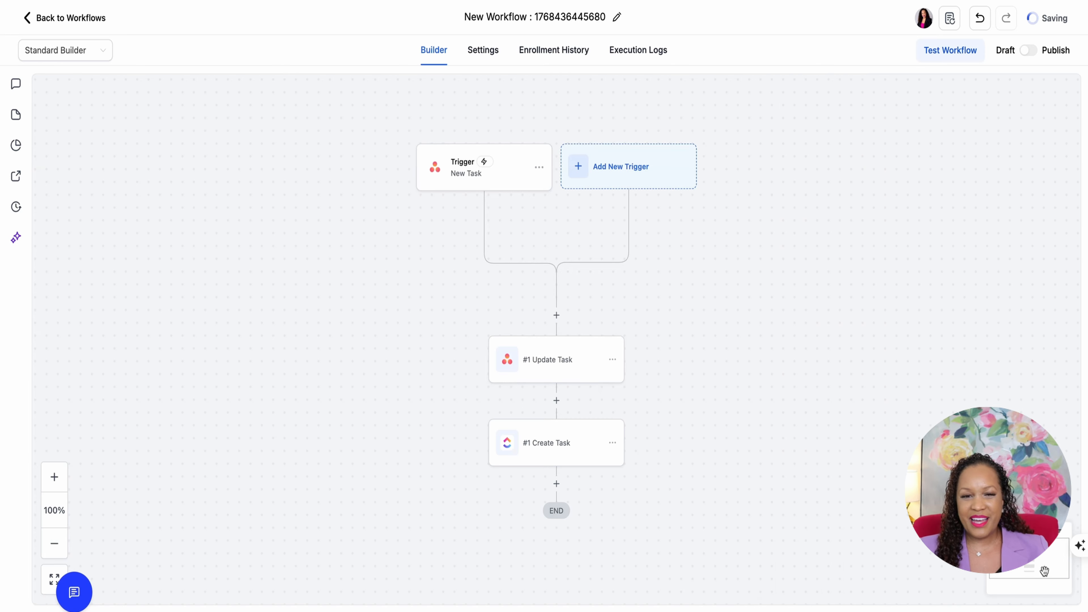
scroll(786, 450, down, 1)
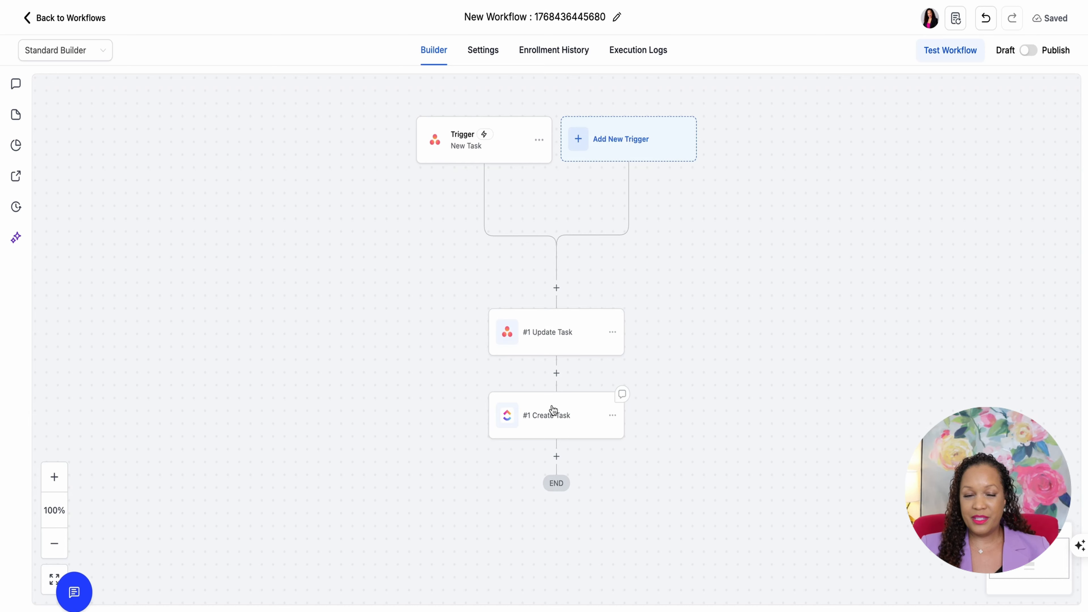
click(556, 456)
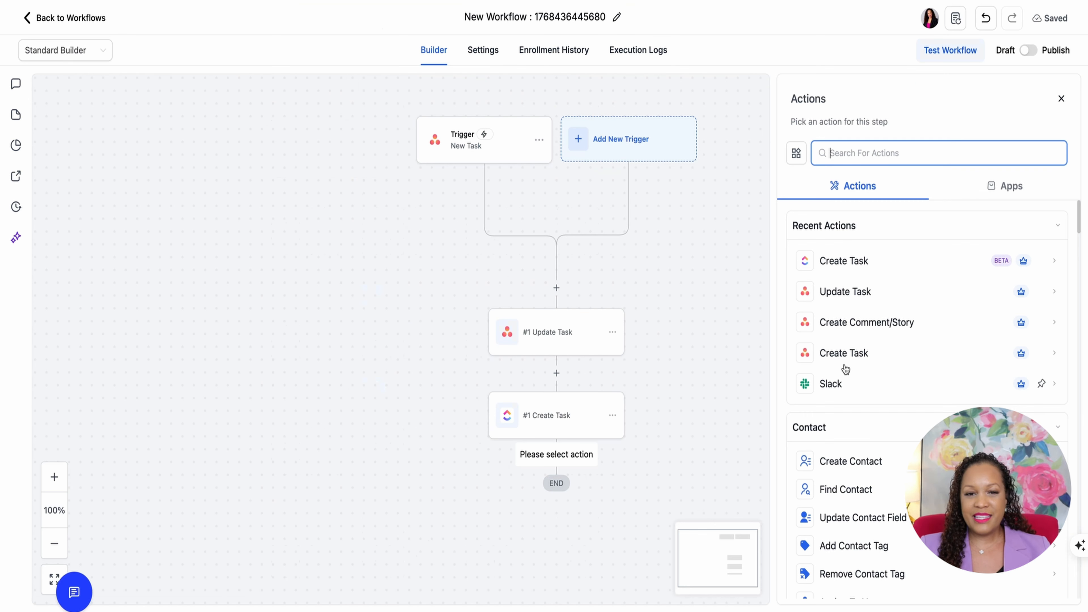
text(Internal)
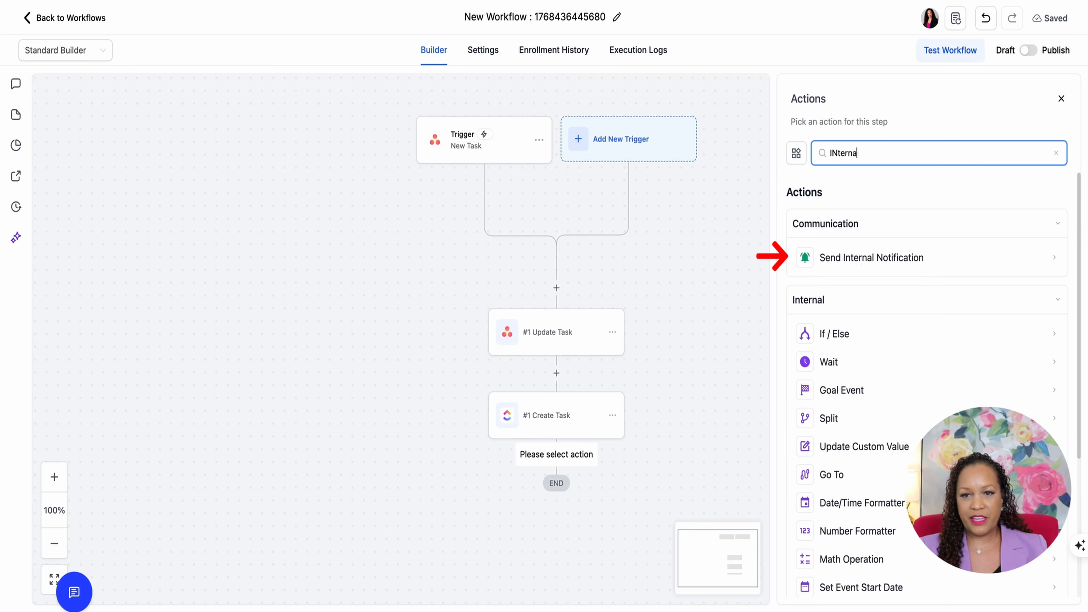
Set the internal notification's type to Notification, its title to New Task in ClickUP and its message to New Task added to Clickup
click(889, 236)
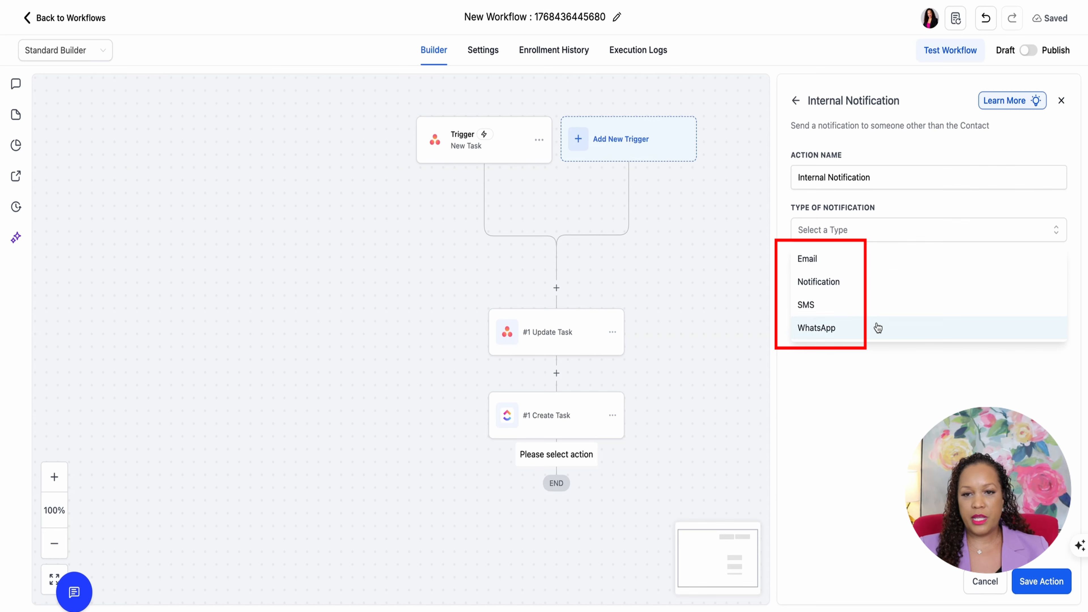
click(882, 284)
click(882, 286)
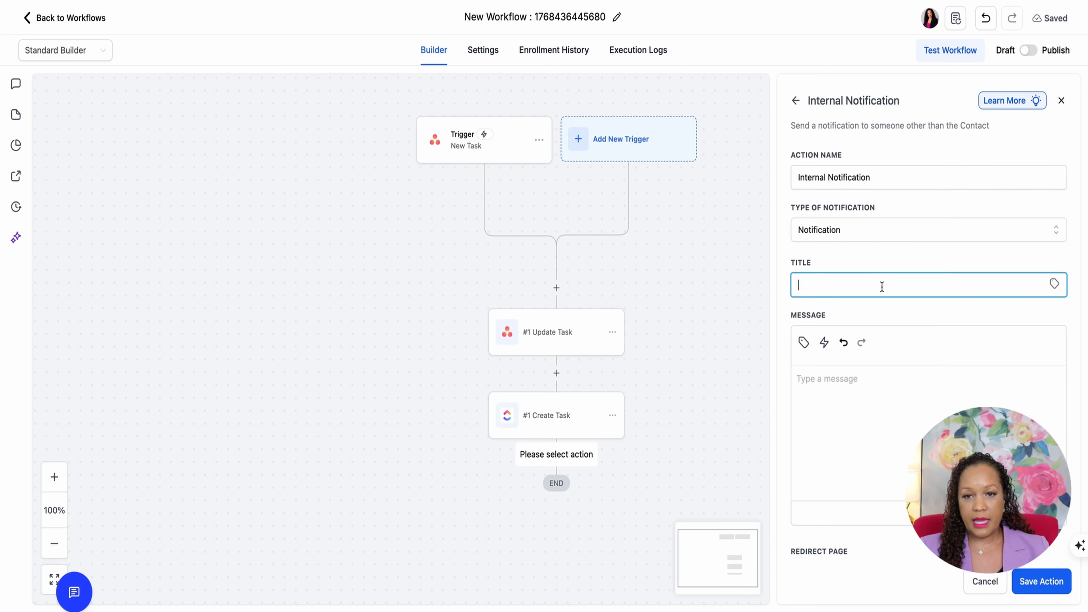
text(New Task in ClickUP)
click(886, 394)
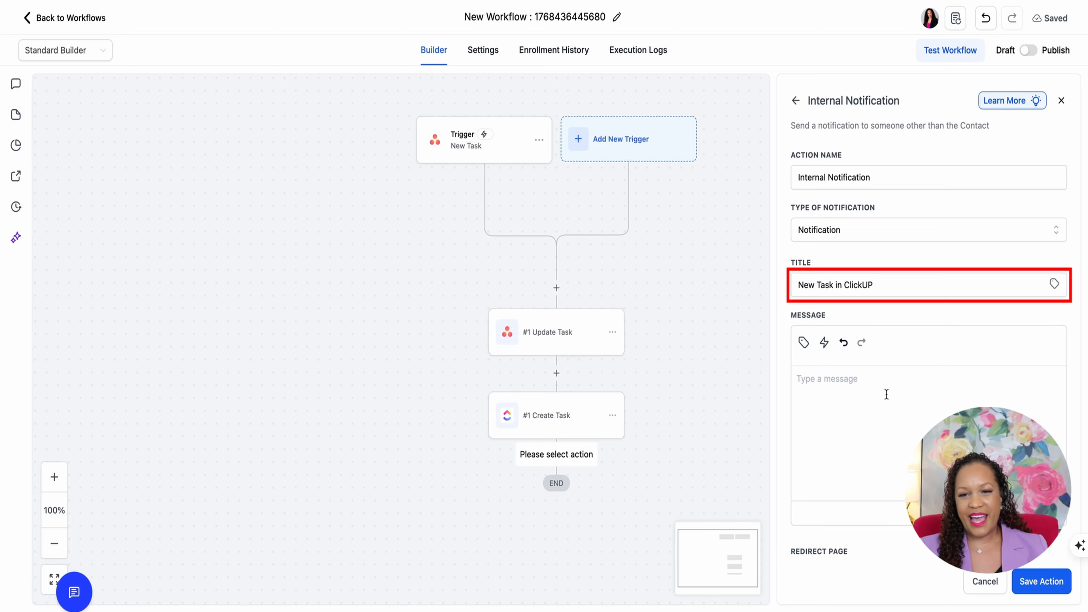
text(New Task added to Clickup)
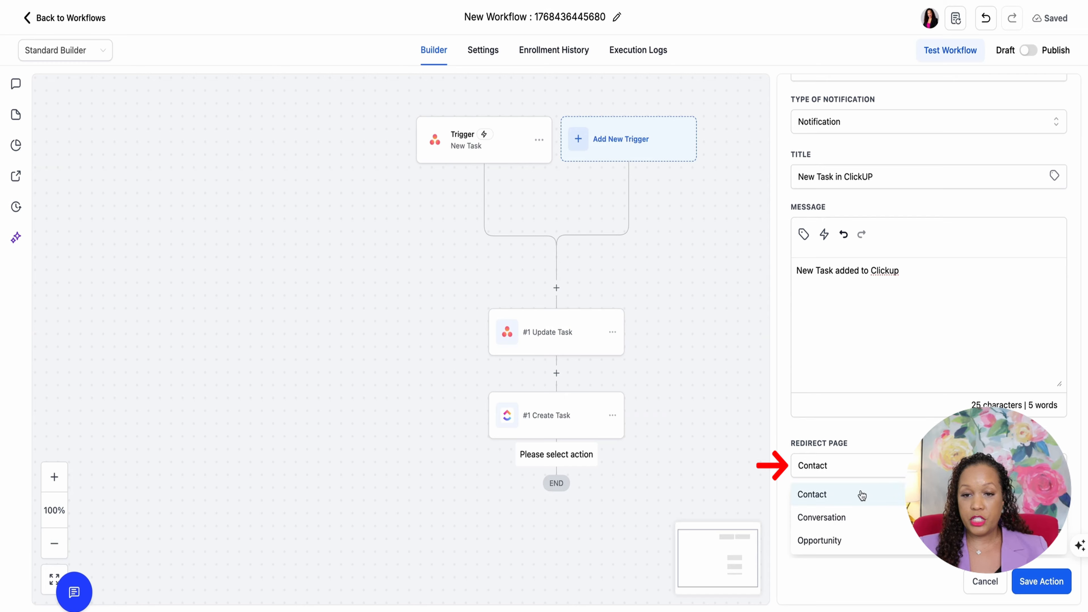
Set the notification's redirect page to Conversation and open the recipient user type choices
click(883, 453)
click(796, 517)
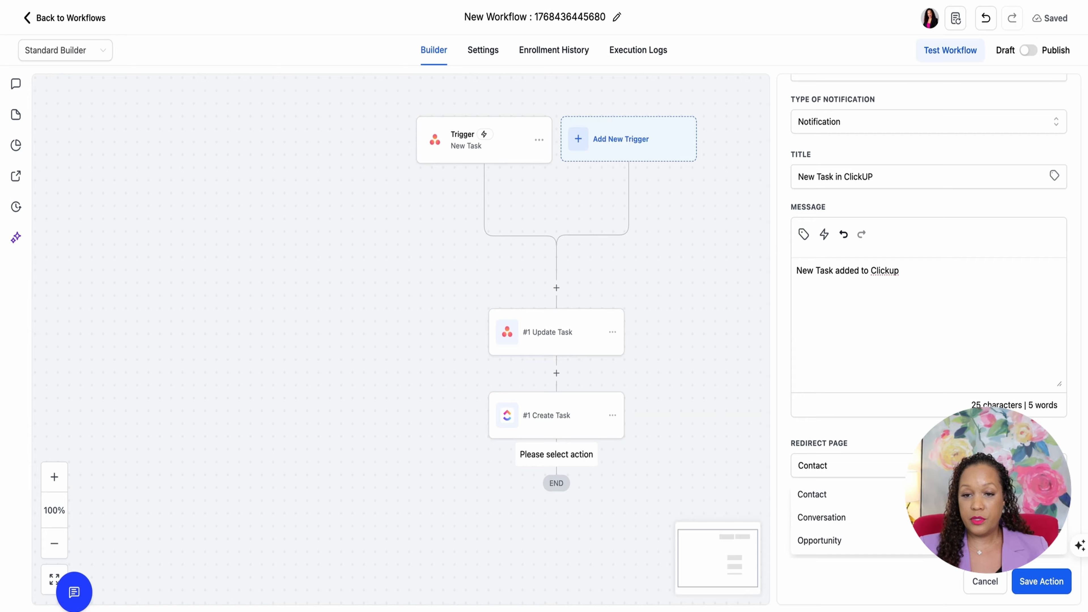
click(817, 517)
click(929, 534)
scroll(929, 528, down, 2)
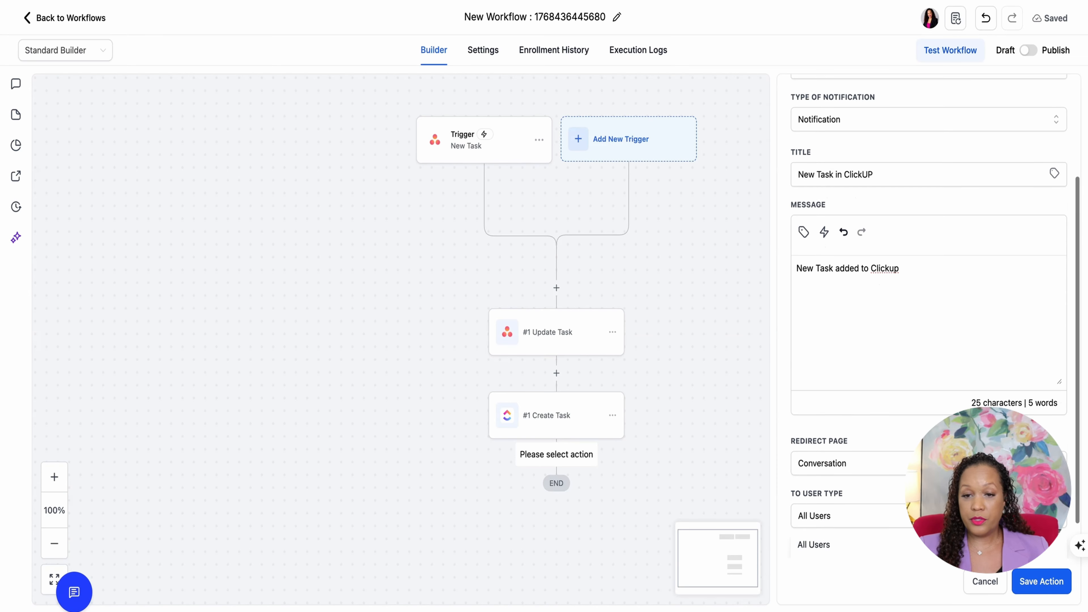